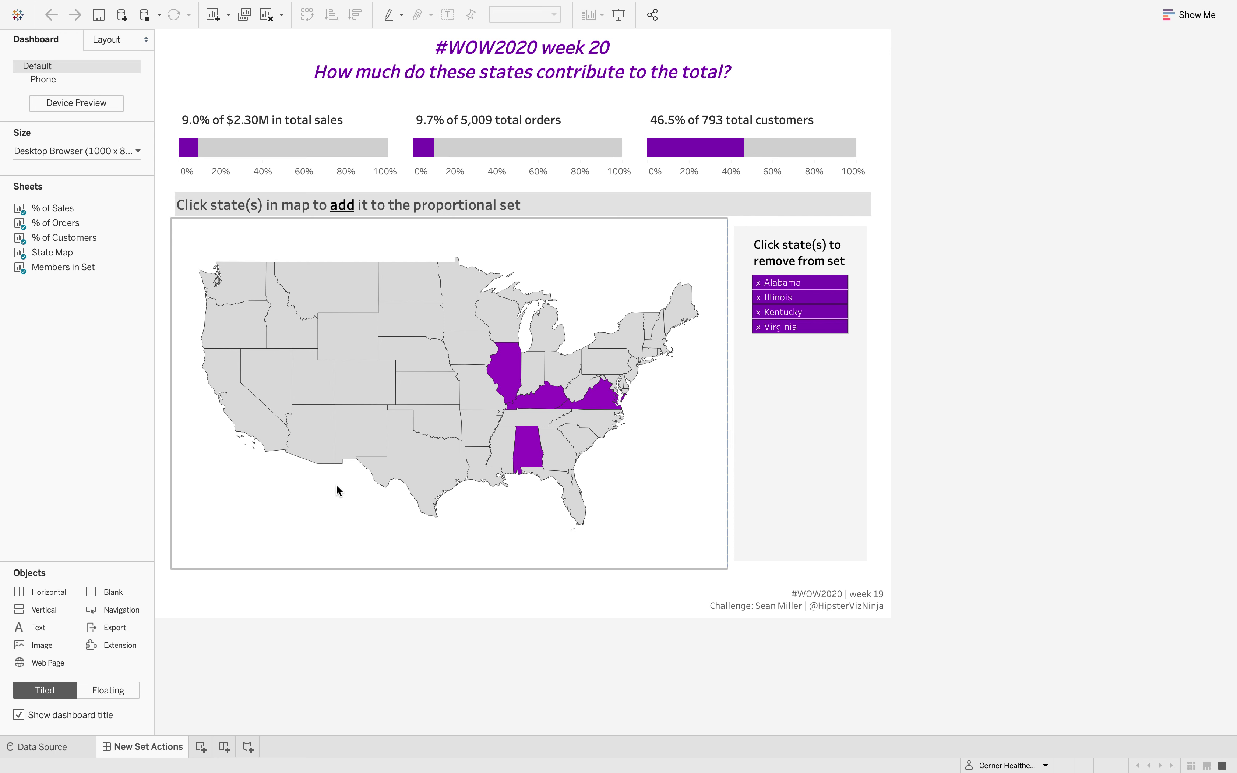
Add New Mexico to the proportional set from the map and remove Illinois through the set member list
{"action": "mouse_move", "coordinate": [357, 422]}
{"action": "left_click", "coordinate": [356, 422]}
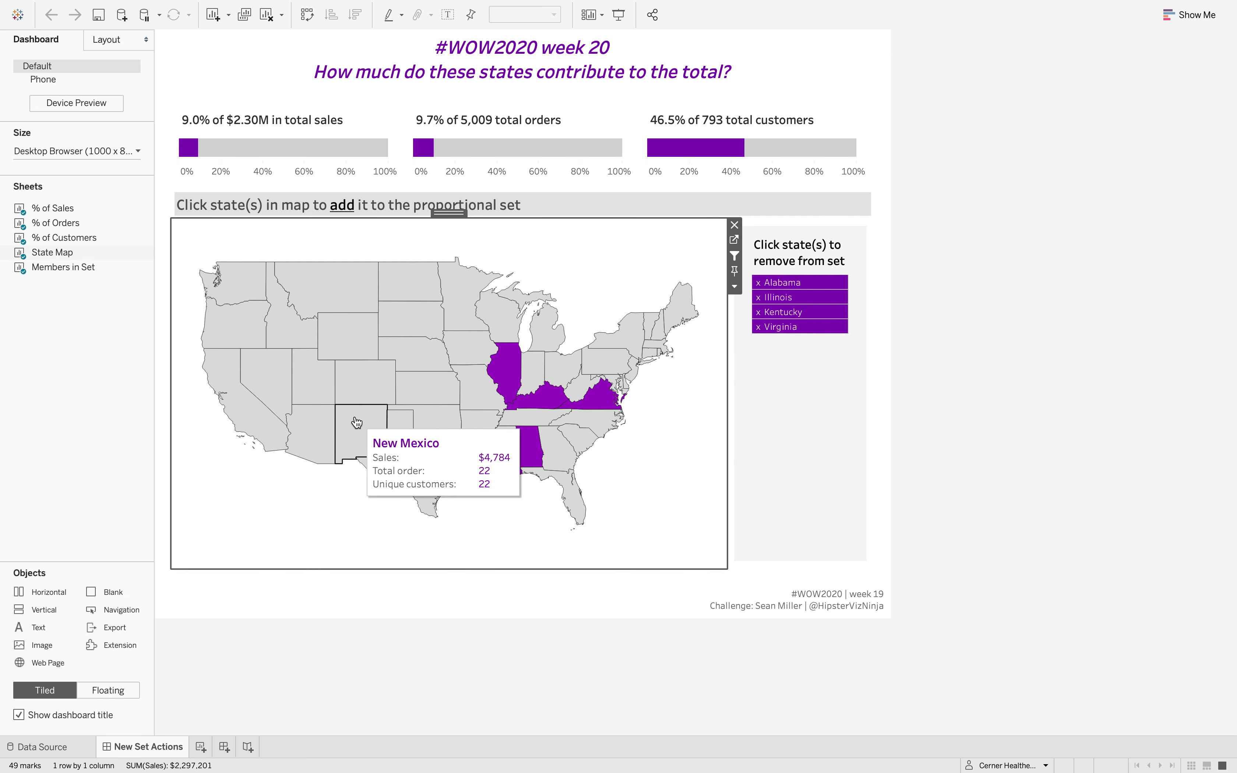
{"action": "left_click", "coordinate": [356, 422]}
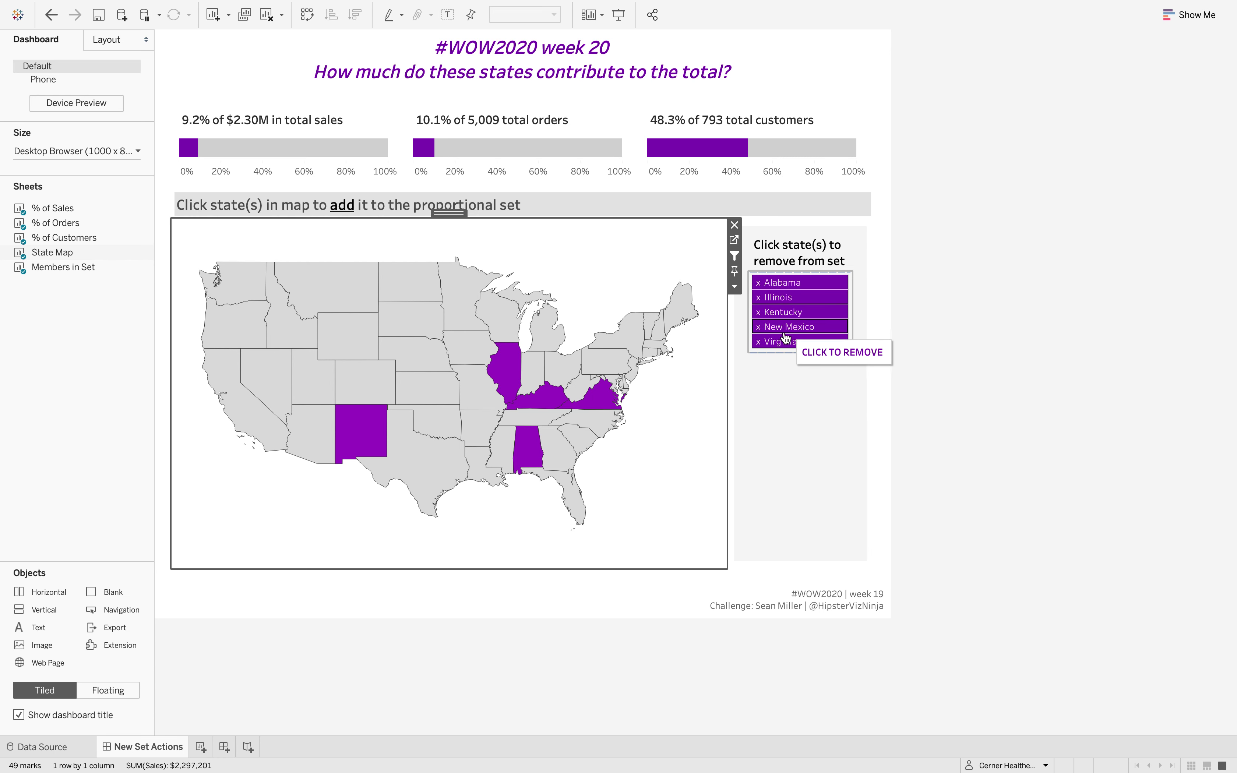
{"action": "left_click", "coordinate": [807, 298]}
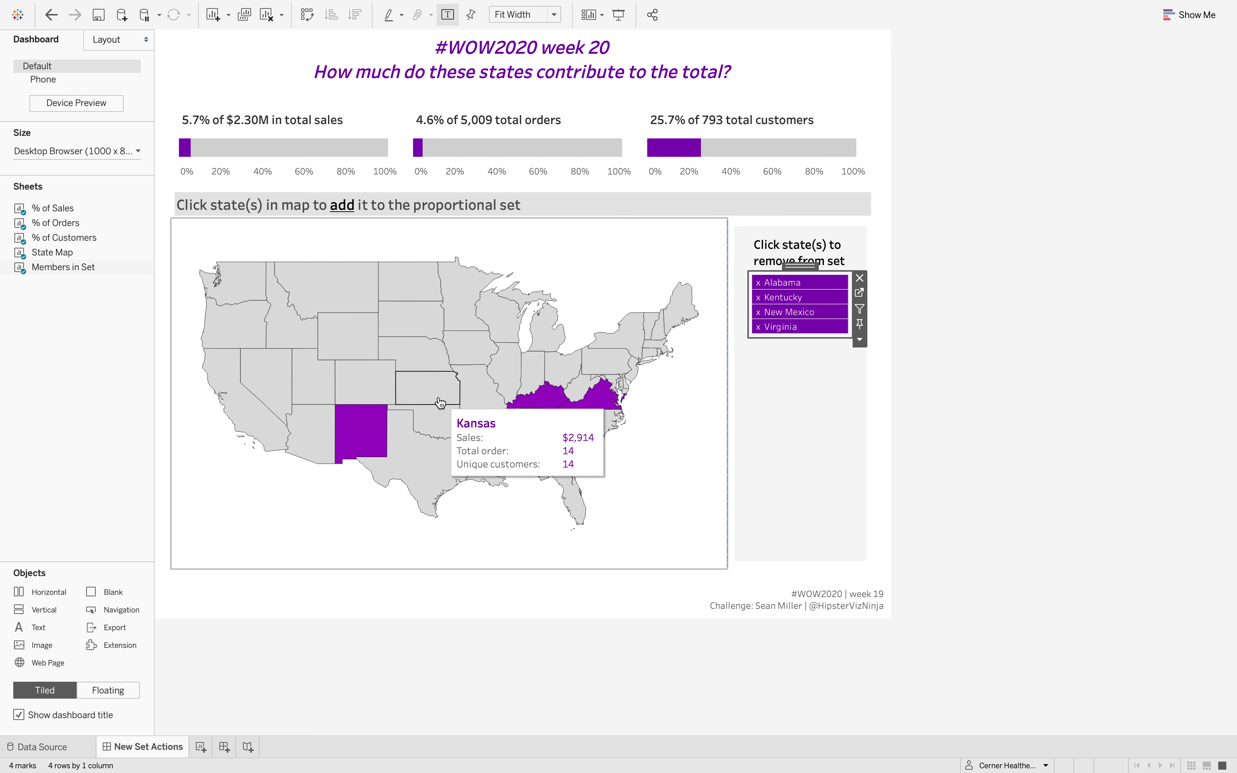
Add the block of states from Montana to Illinois to the set, and remove members until only Alabama, Colorado, Illinois, Iowa and Wyoming remain
{"action": "left_click_drag", "start_coordinate": [341, 294], "coordinate": [492, 400]}
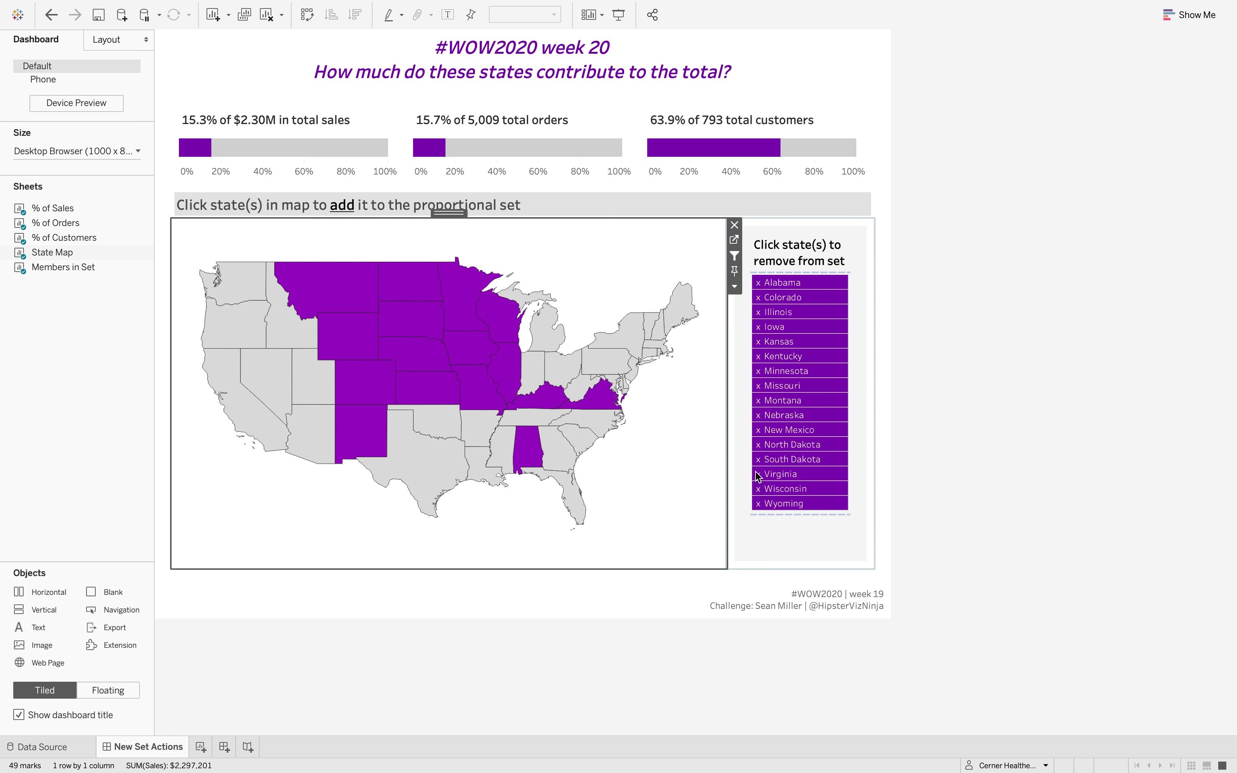
{"action": "left_click", "coordinate": [798, 488]}
{"action": "left_click_drag", "start_coordinate": [802, 447], "coordinate": [804, 348]}
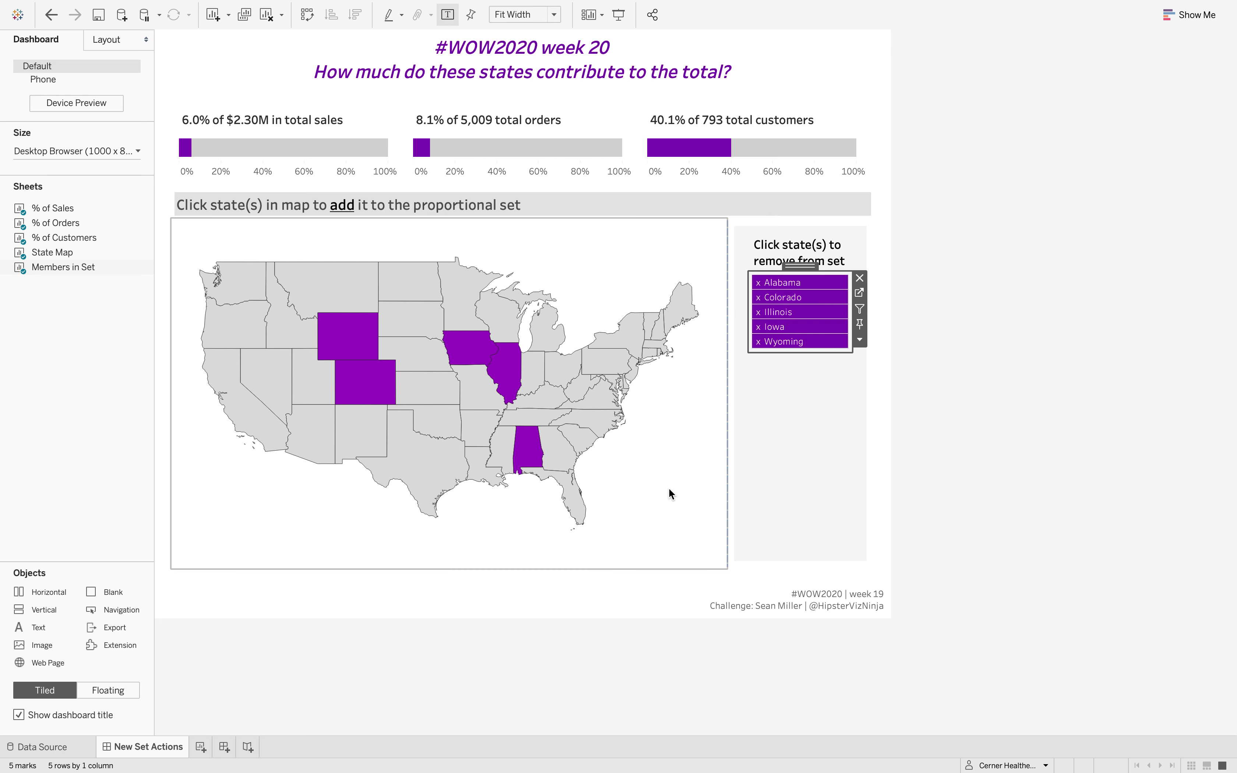
On the State Map worksheet, turn off the display of hidden fields and hide all unused fields
{"action": "left_click", "coordinate": [680, 448]}
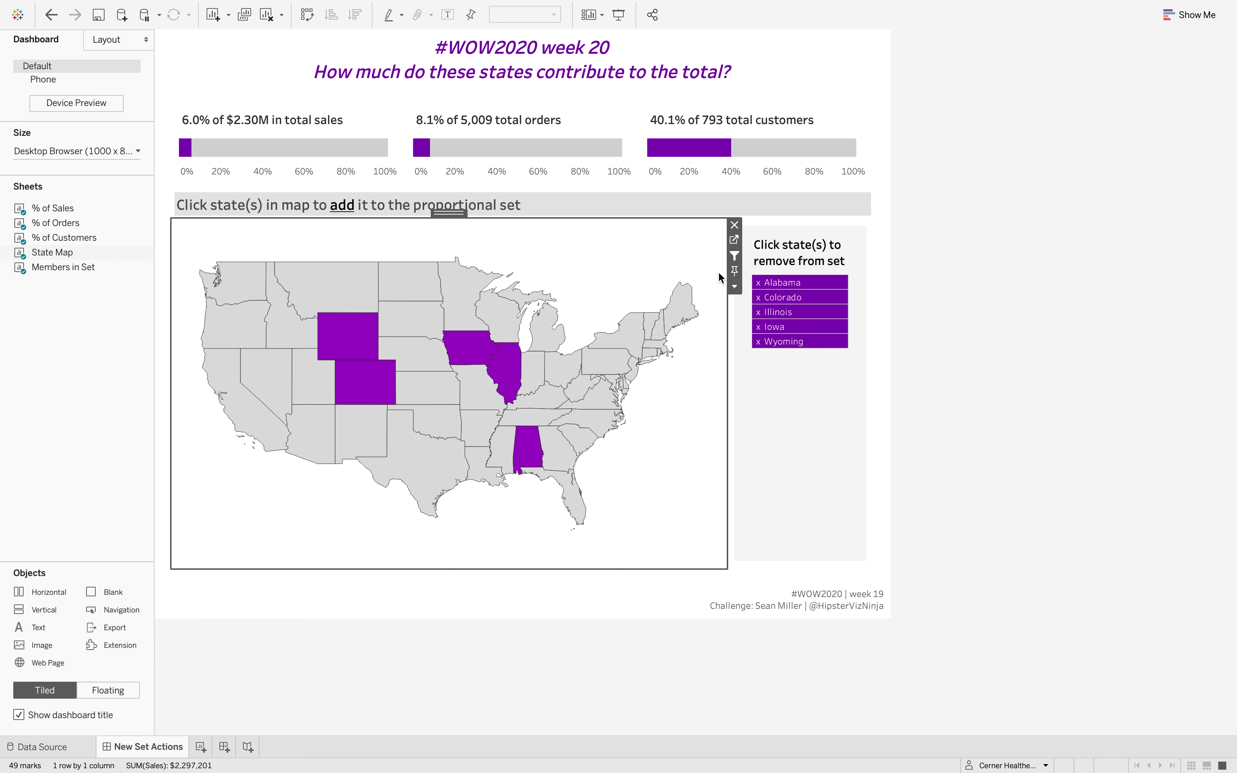
{"action": "left_click", "coordinate": [734, 240]}
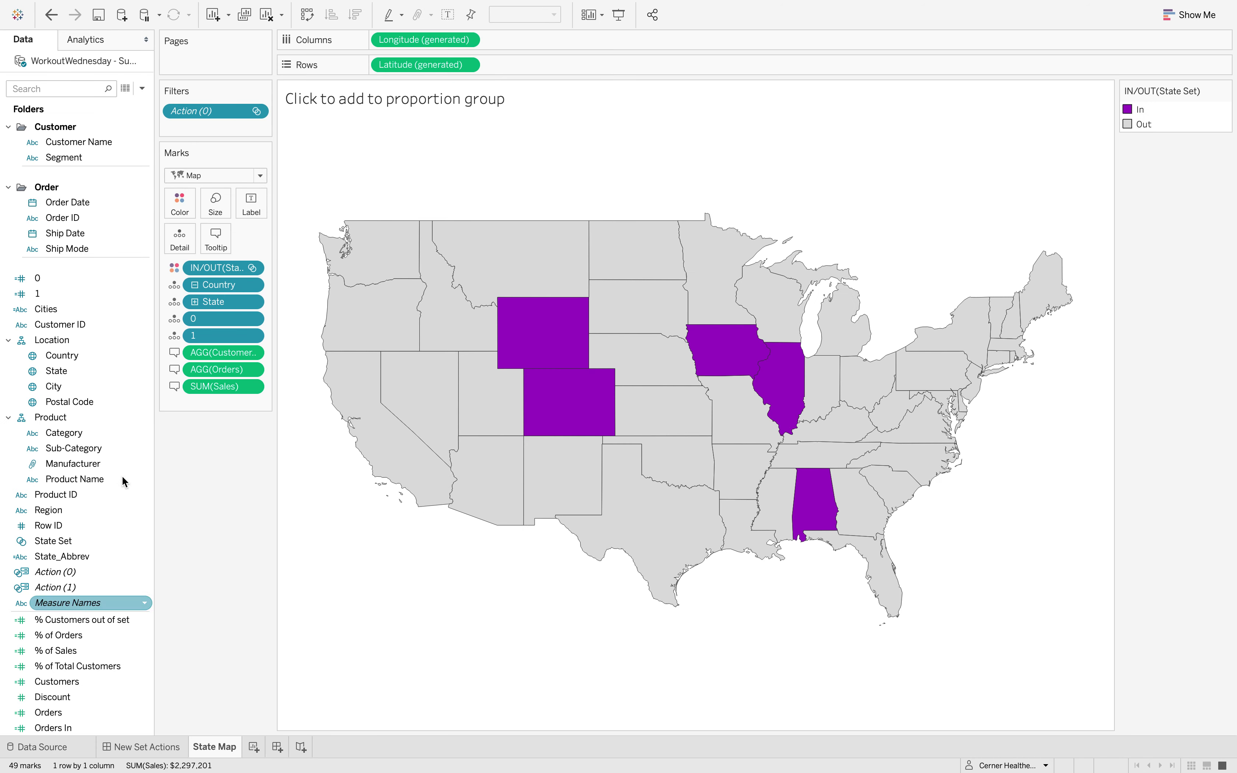
{"action": "left_click", "coordinate": [143, 89]}
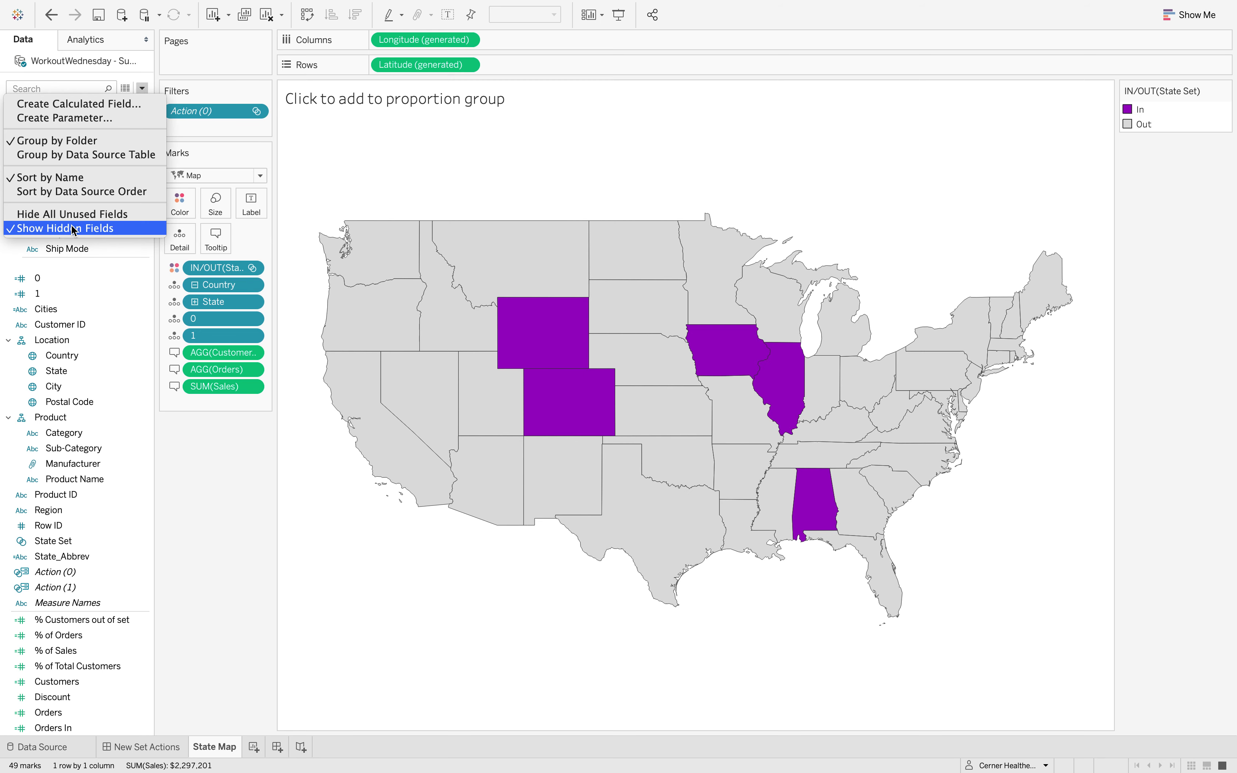
{"action": "left_click", "coordinate": [63, 226]}
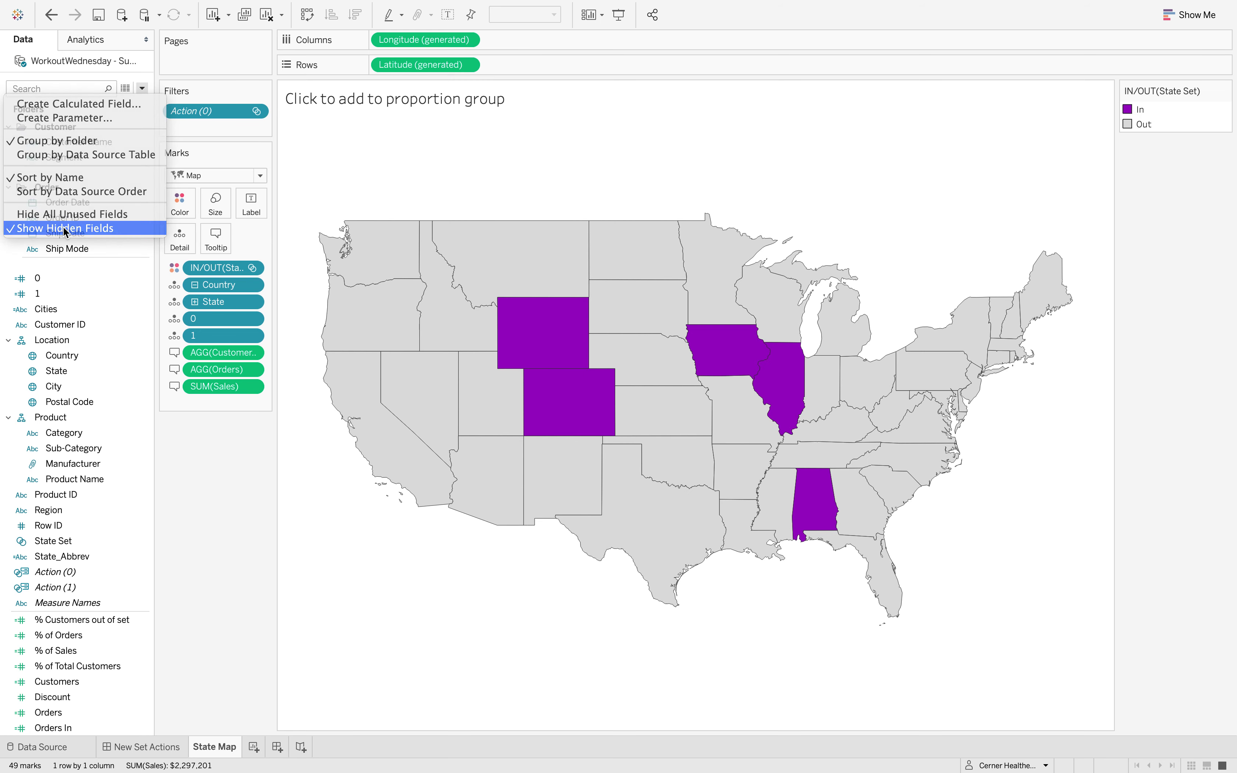
{"action": "left_click", "coordinate": [143, 90]}
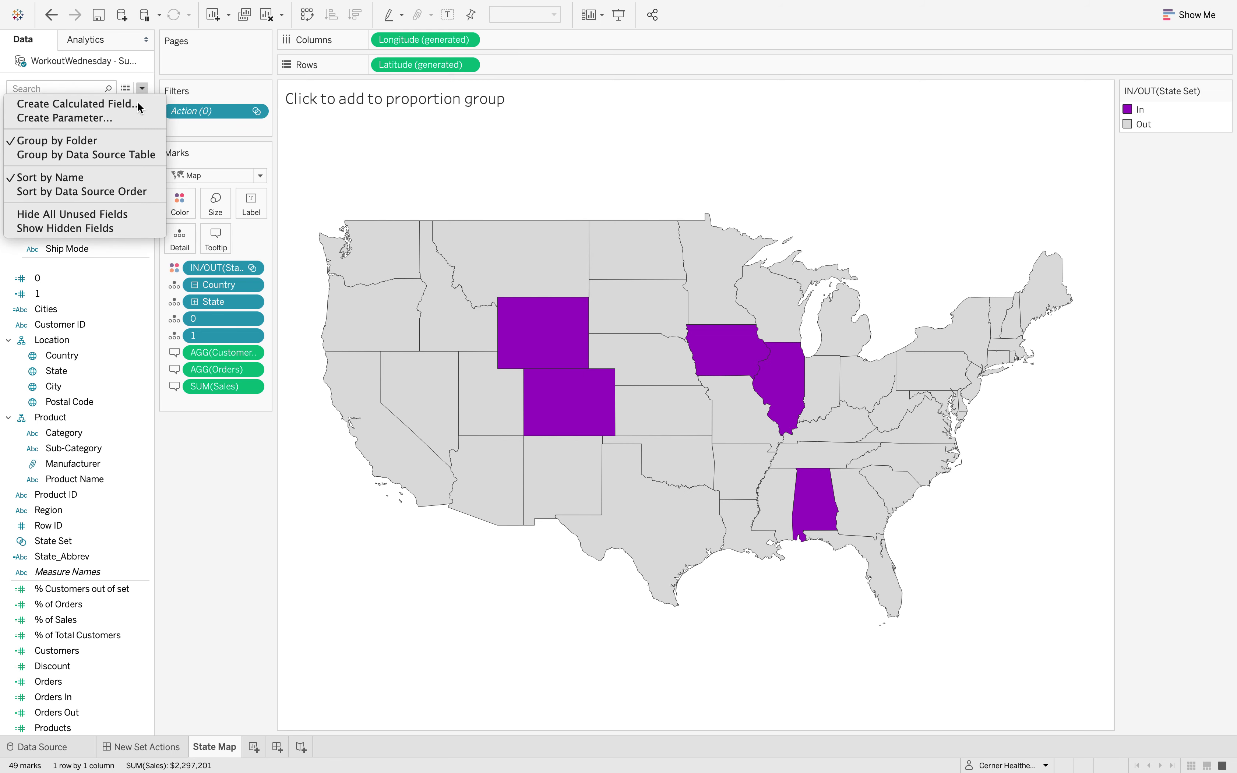
{"action": "left_click", "coordinate": [85, 214]}
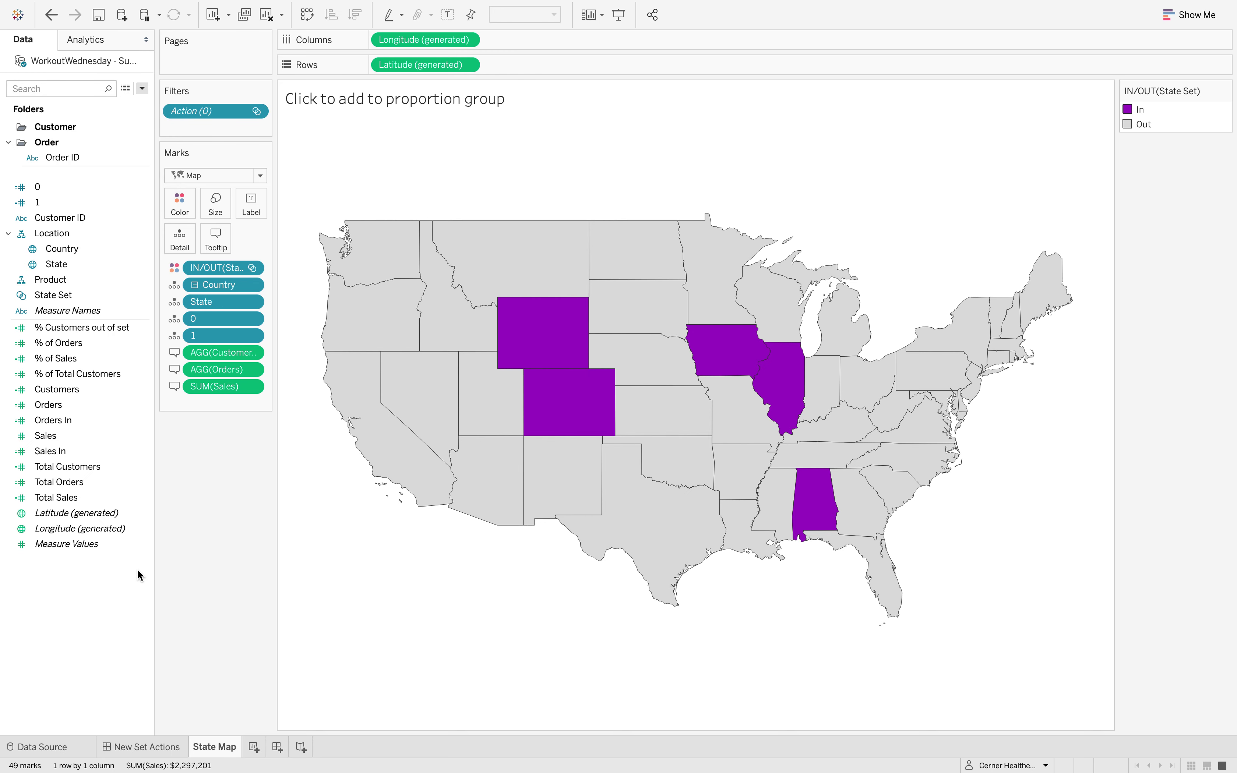
{"action": "left_click", "coordinate": [98, 161]}
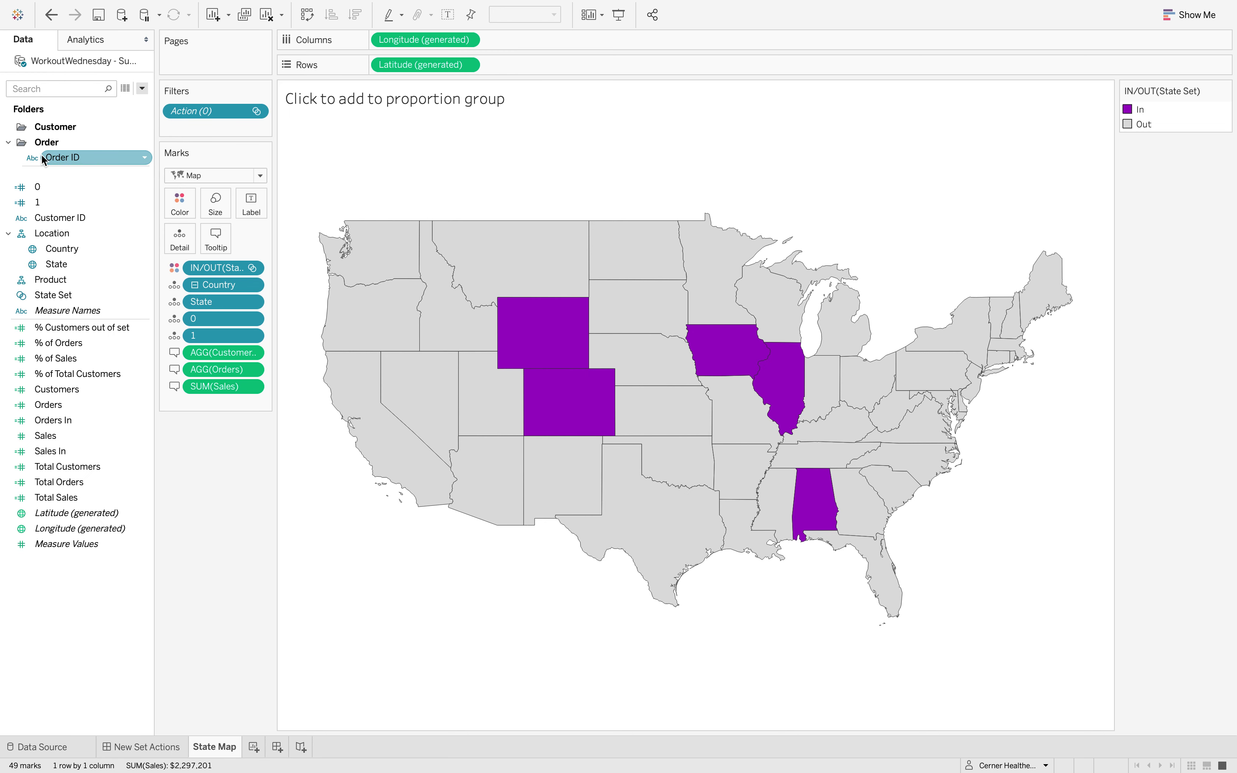
{"action": "left_click", "coordinate": [66, 167]}
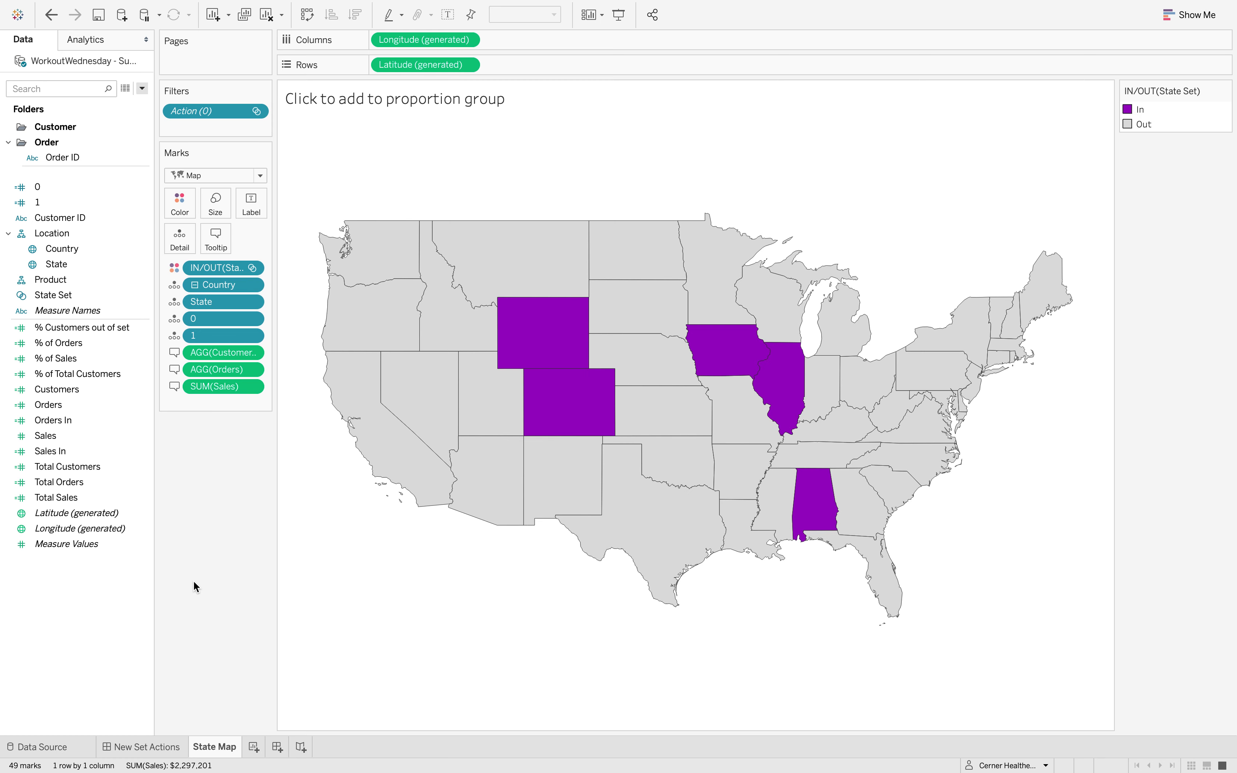
Review which states are selected in the definition of State Set
{"action": "right_click", "coordinate": [73, 295]}
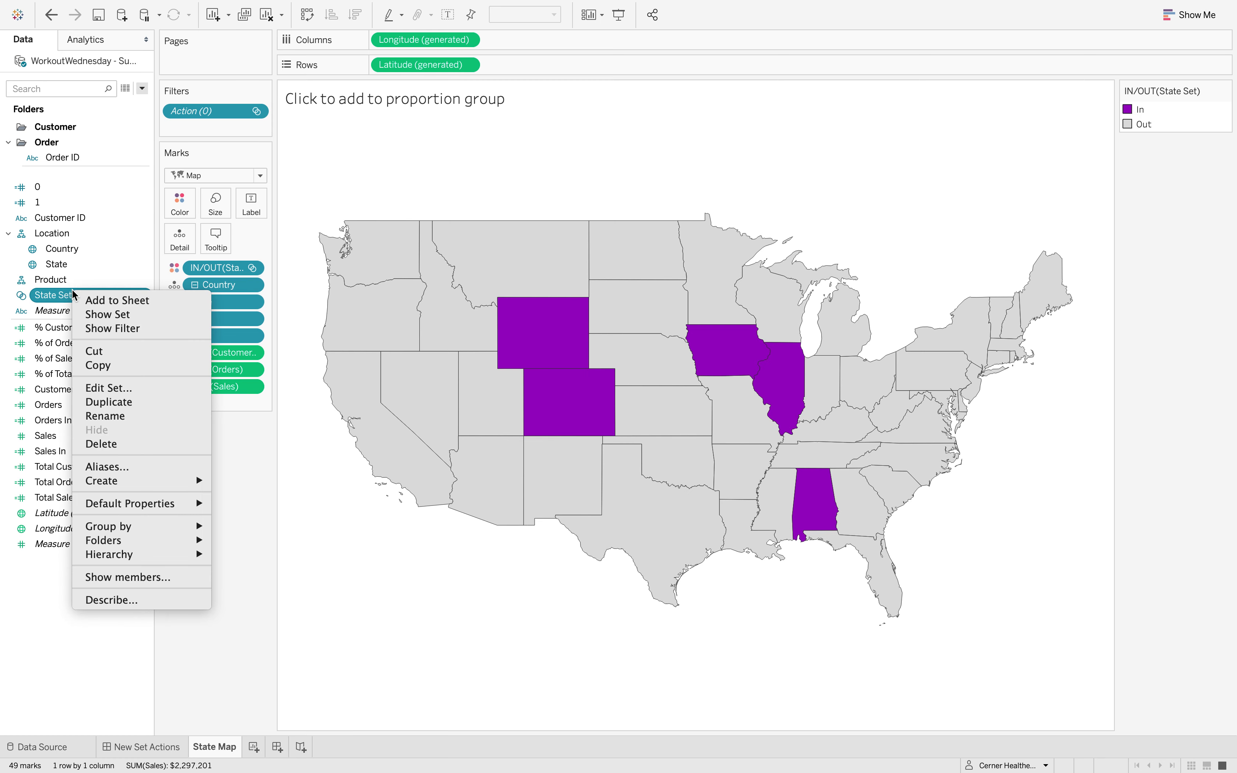
{"action": "left_click", "coordinate": [110, 388]}
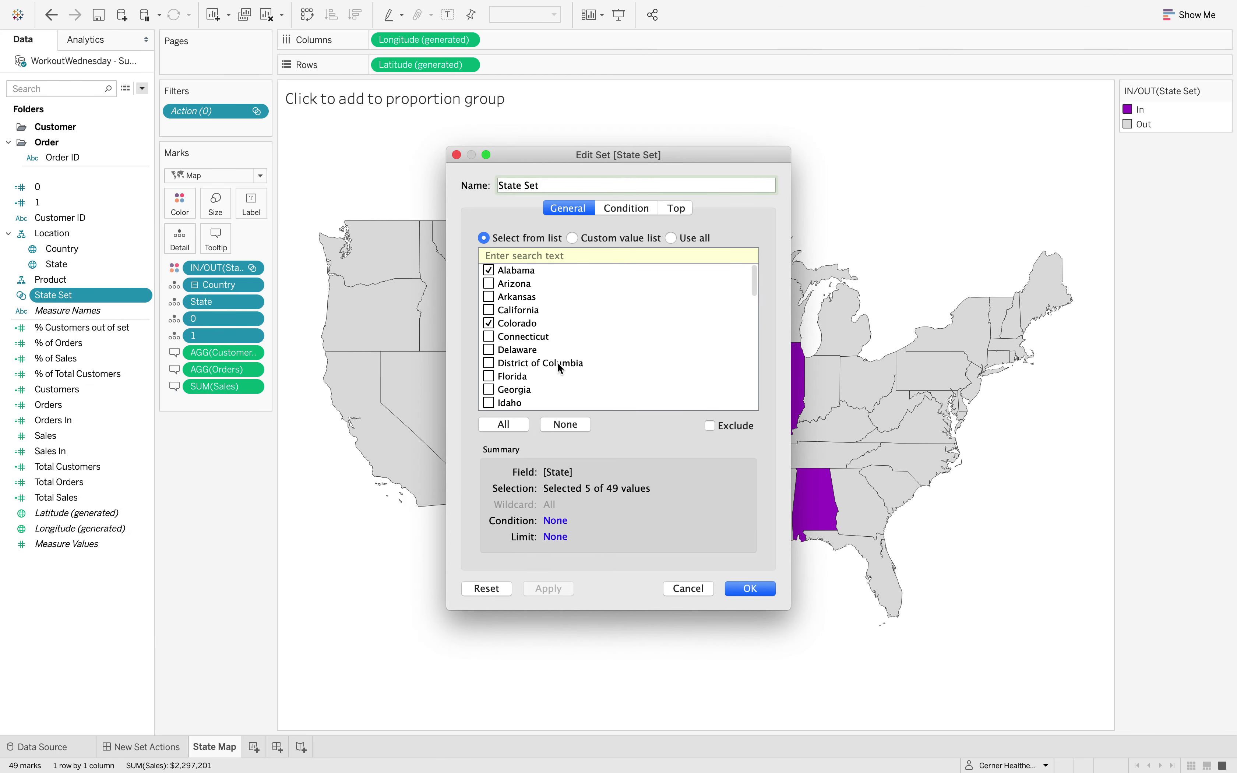
{"action": "scroll", "coordinate": [586, 365], "scroll_direction": "down", "scroll_amount": 15}
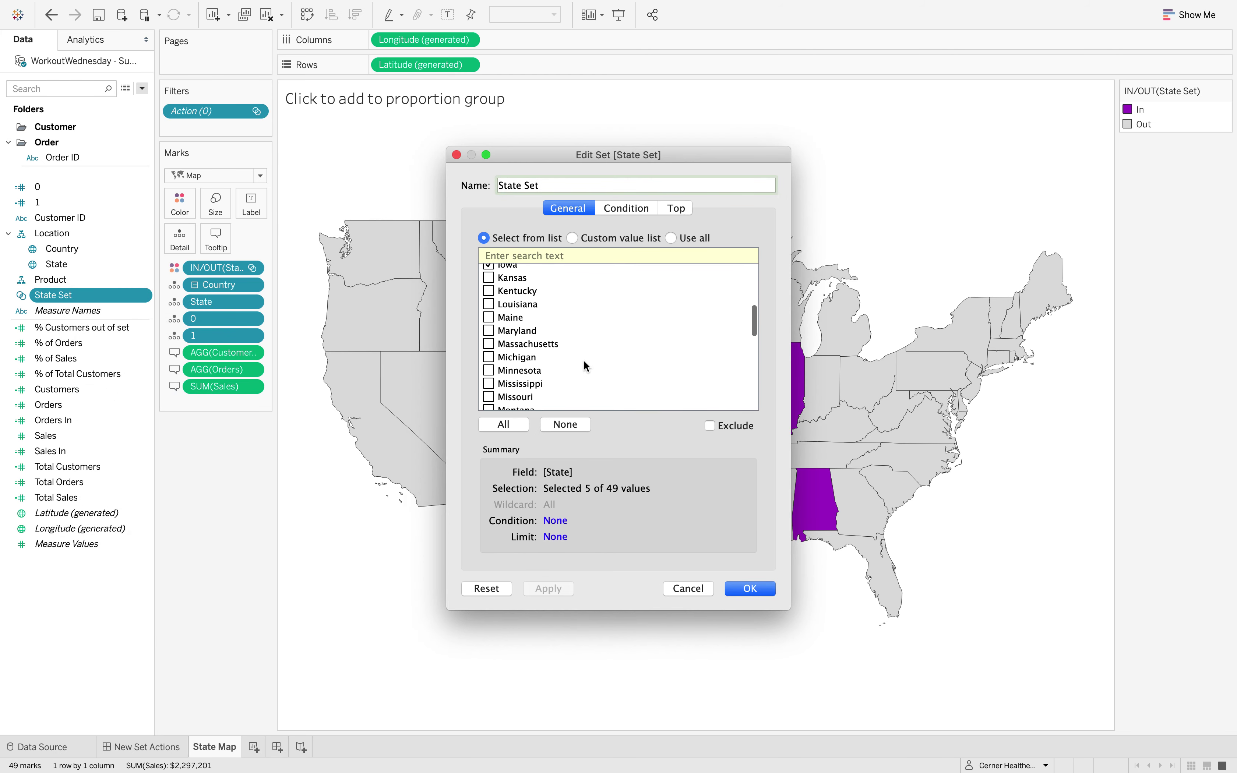
{"action": "scroll", "coordinate": [586, 365], "scroll_direction": "down", "scroll_amount": 1}
{"action": "scroll", "coordinate": [585, 365], "scroll_direction": "up", "scroll_amount": 13}
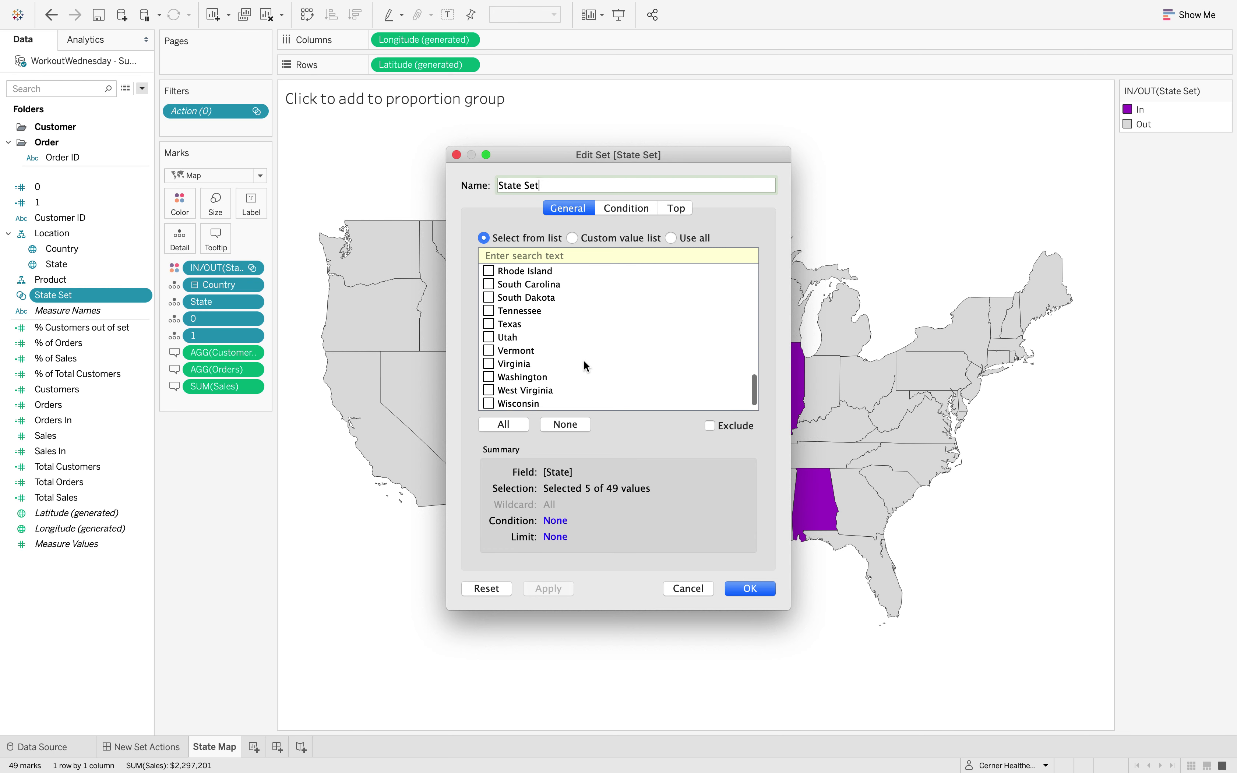
{"action": "scroll", "coordinate": [584, 359], "scroll_direction": "up", "scroll_amount": 7}
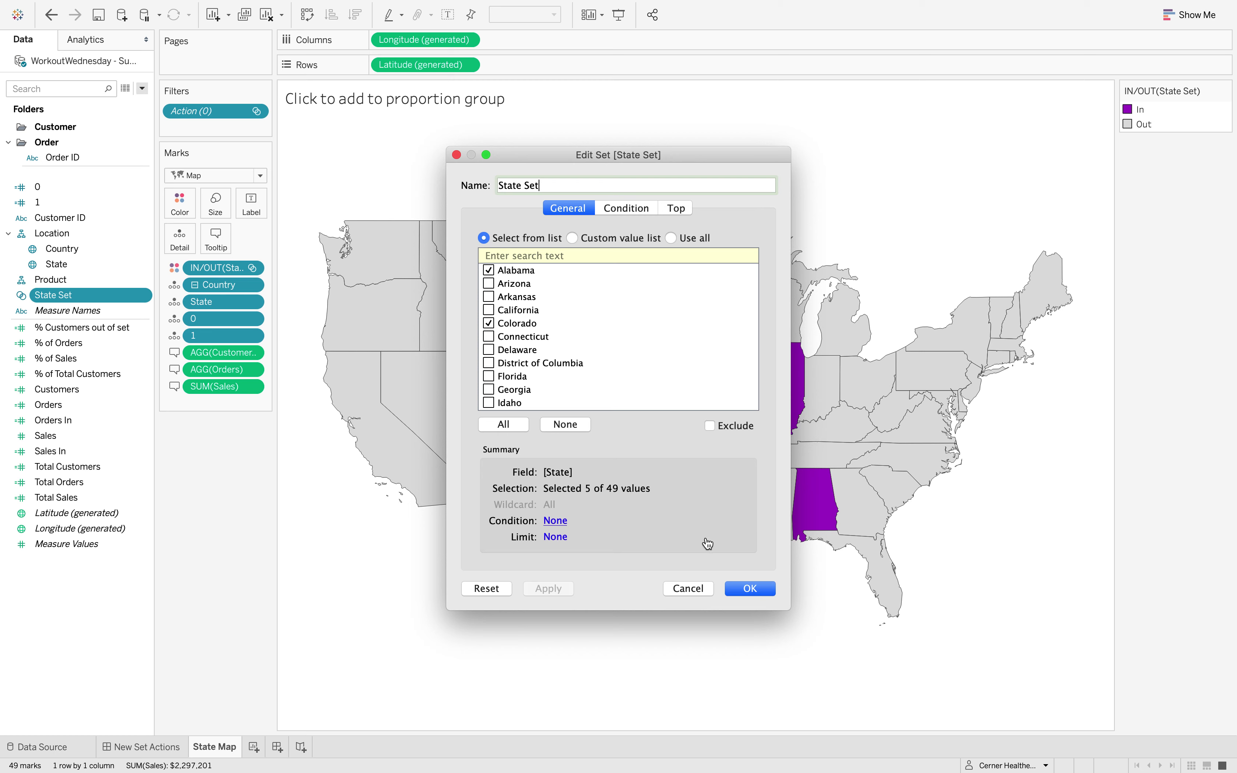
{"action": "left_click", "coordinate": [733, 587]}
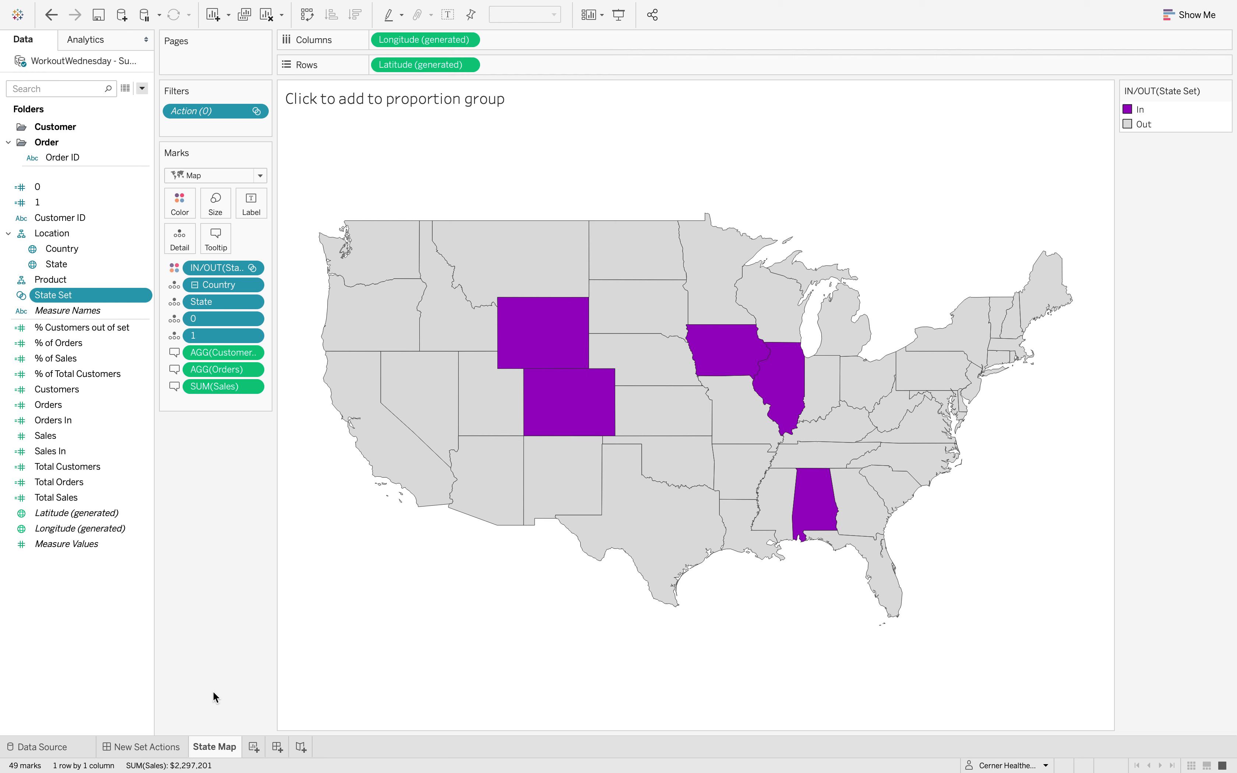
Go back to the New Set Actions dashboard and open the Members in Set worksheet from it
{"action": "left_click", "coordinate": [163, 748]}
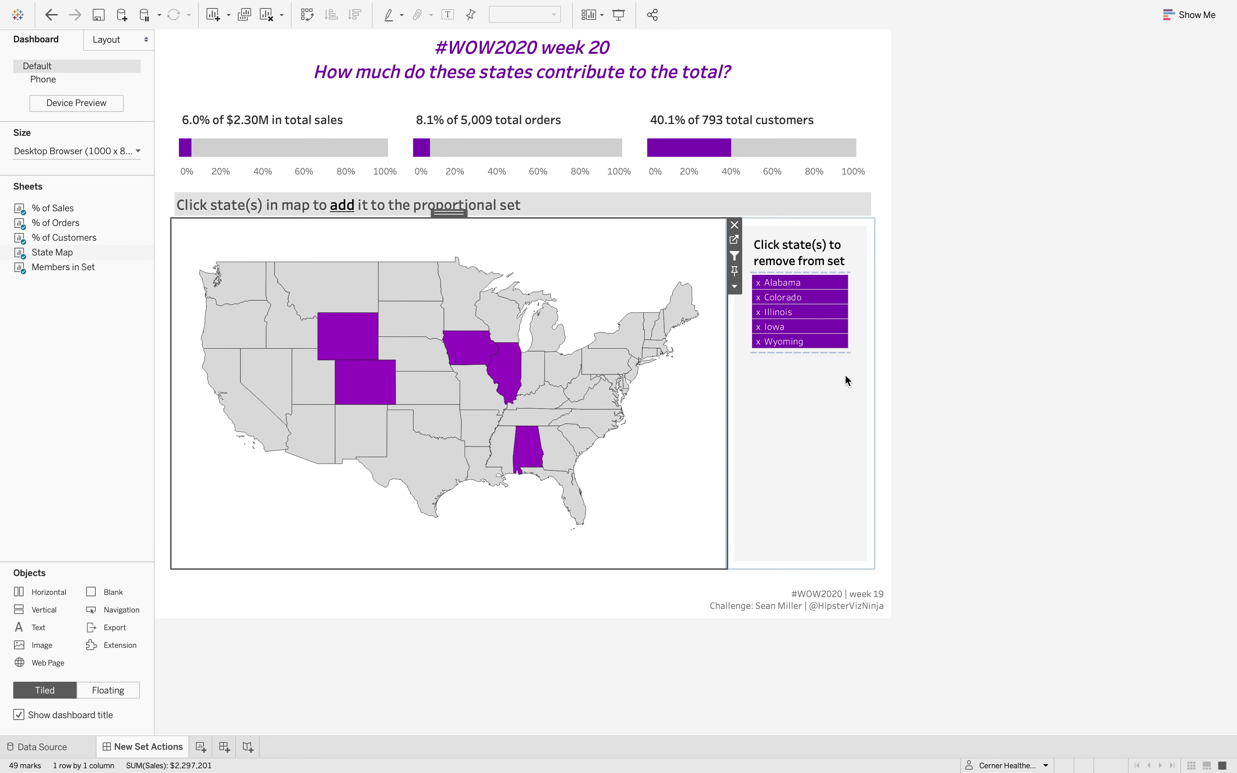
{"action": "left_click", "coordinate": [852, 344]}
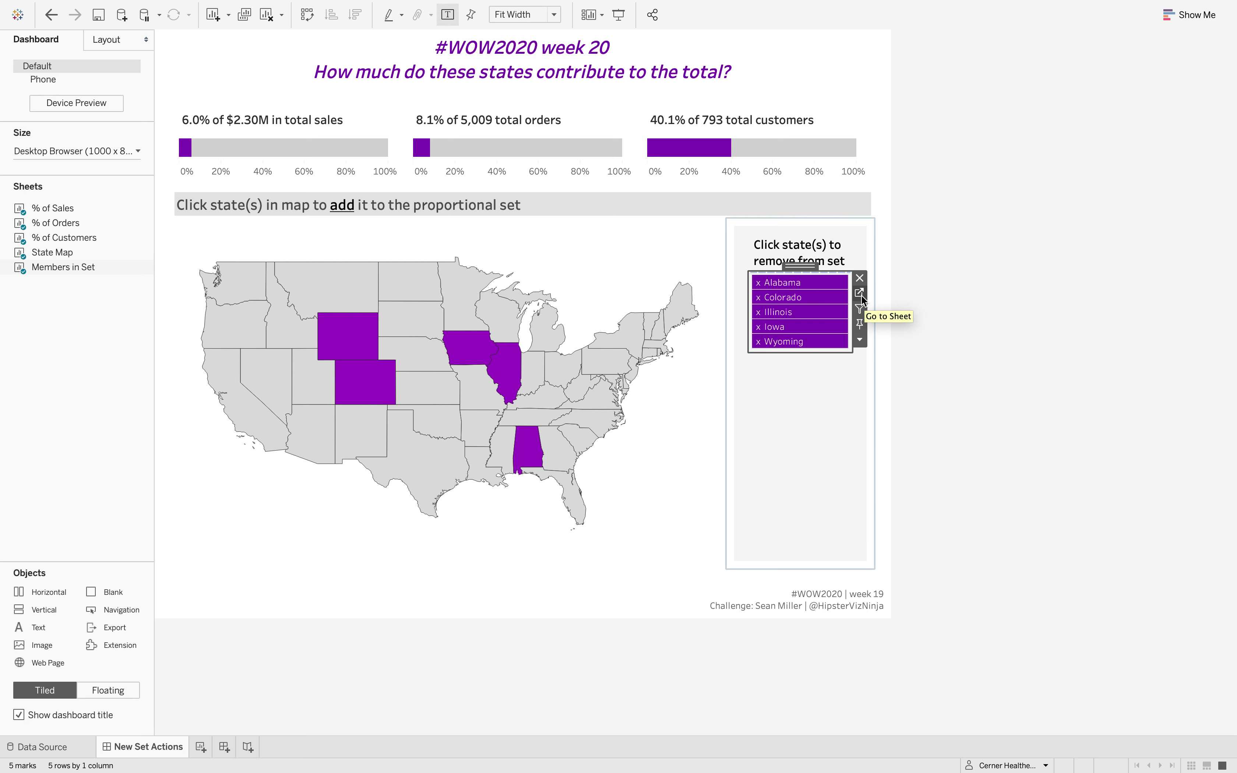
{"action": "left_click", "coordinate": [862, 294]}
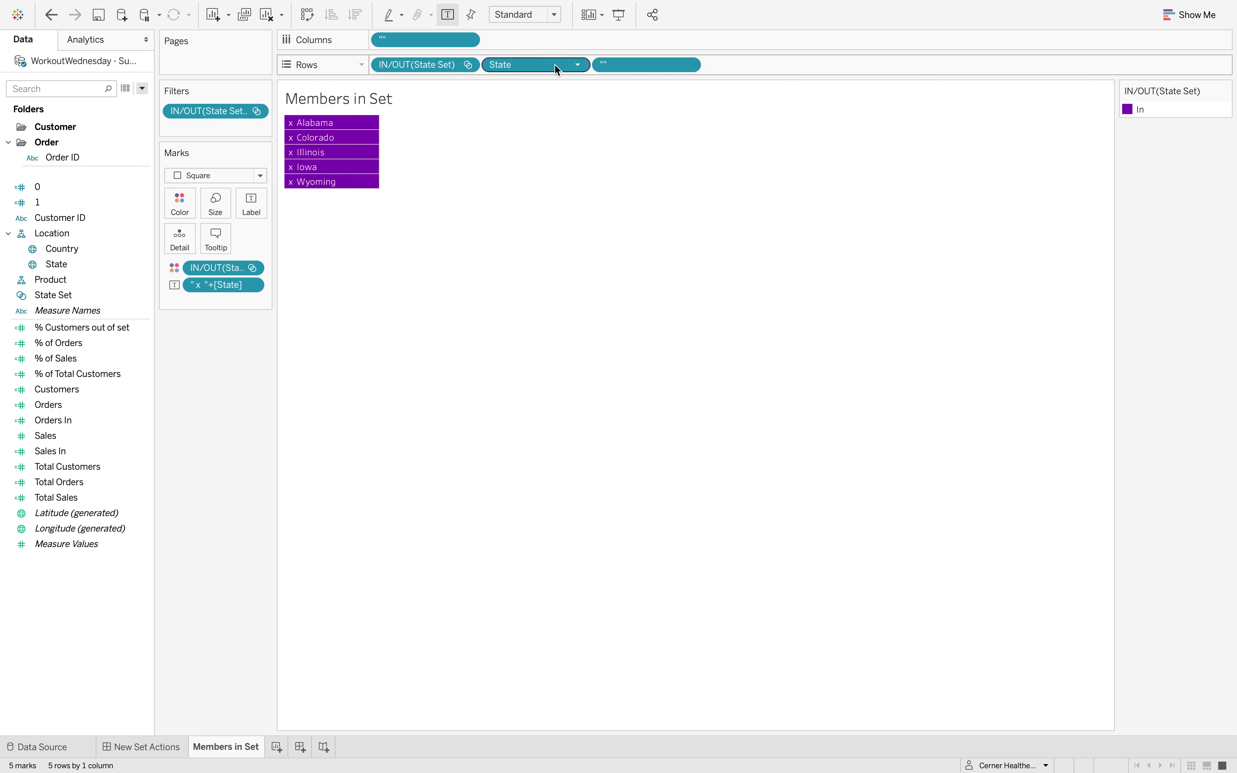
{"action": "mouse_move", "coordinate": [558, 65]}
{"action": "left_mouse_down"}
{"action": "mouse_move", "coordinate": [472, 108]}
{"action": "mouse_move", "coordinate": [550, 65]}
{"action": "left_mouse_up"}
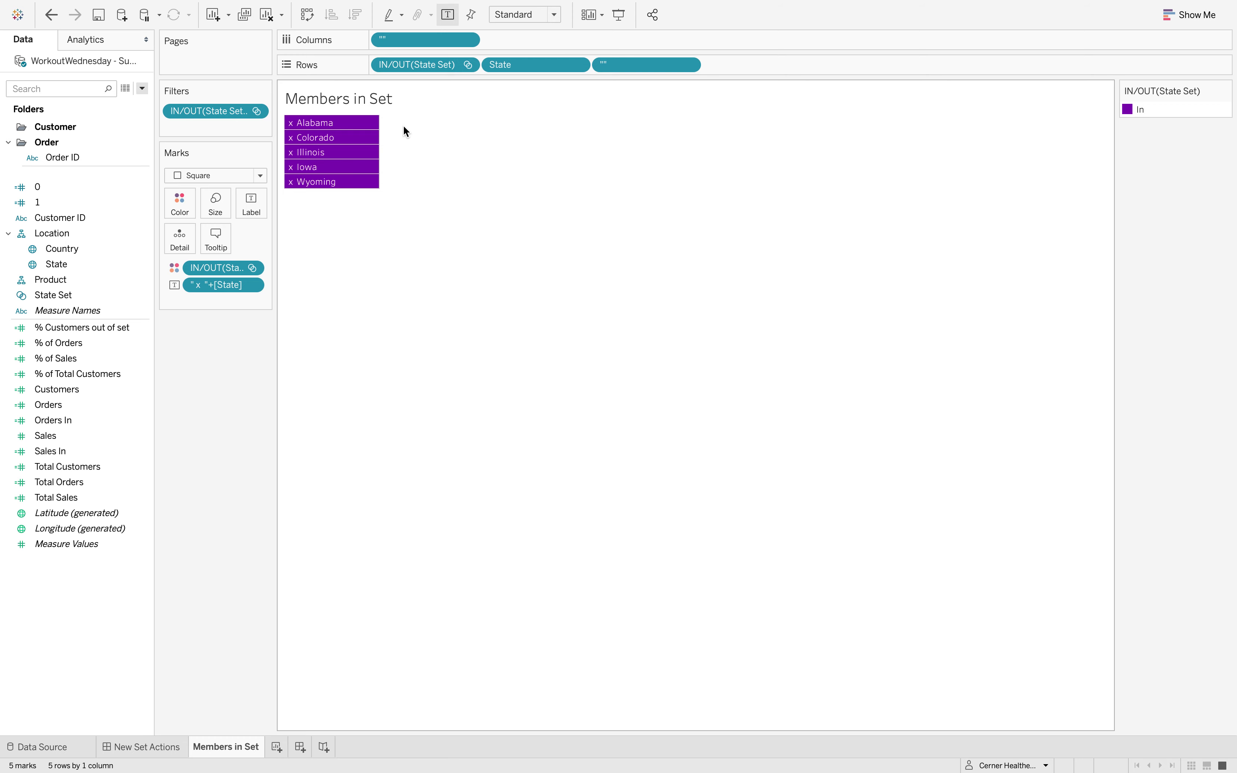
Remove the blank "" fields from Columns and Rows and widen the cells of the member list
{"action": "left_click_drag", "start_coordinate": [441, 41], "coordinate": [261, 366]}
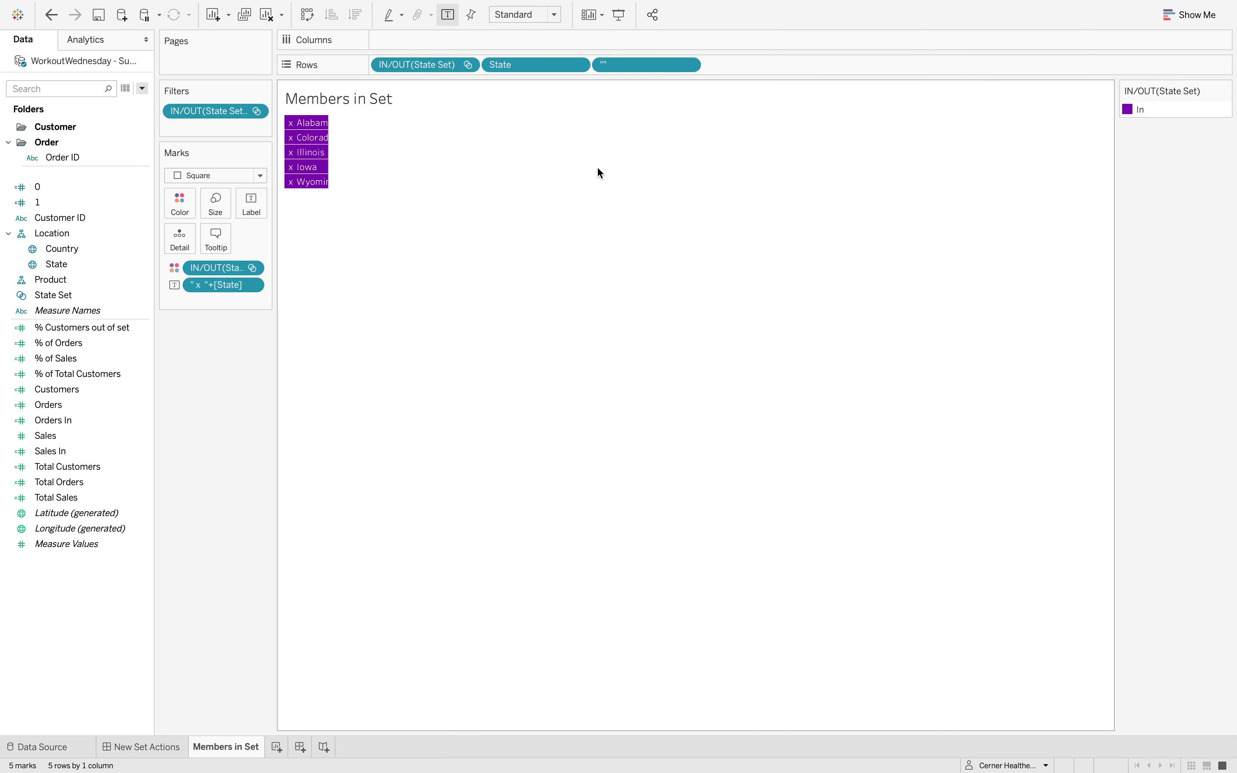
{"action": "left_click_drag", "start_coordinate": [630, 67], "coordinate": [236, 426]}
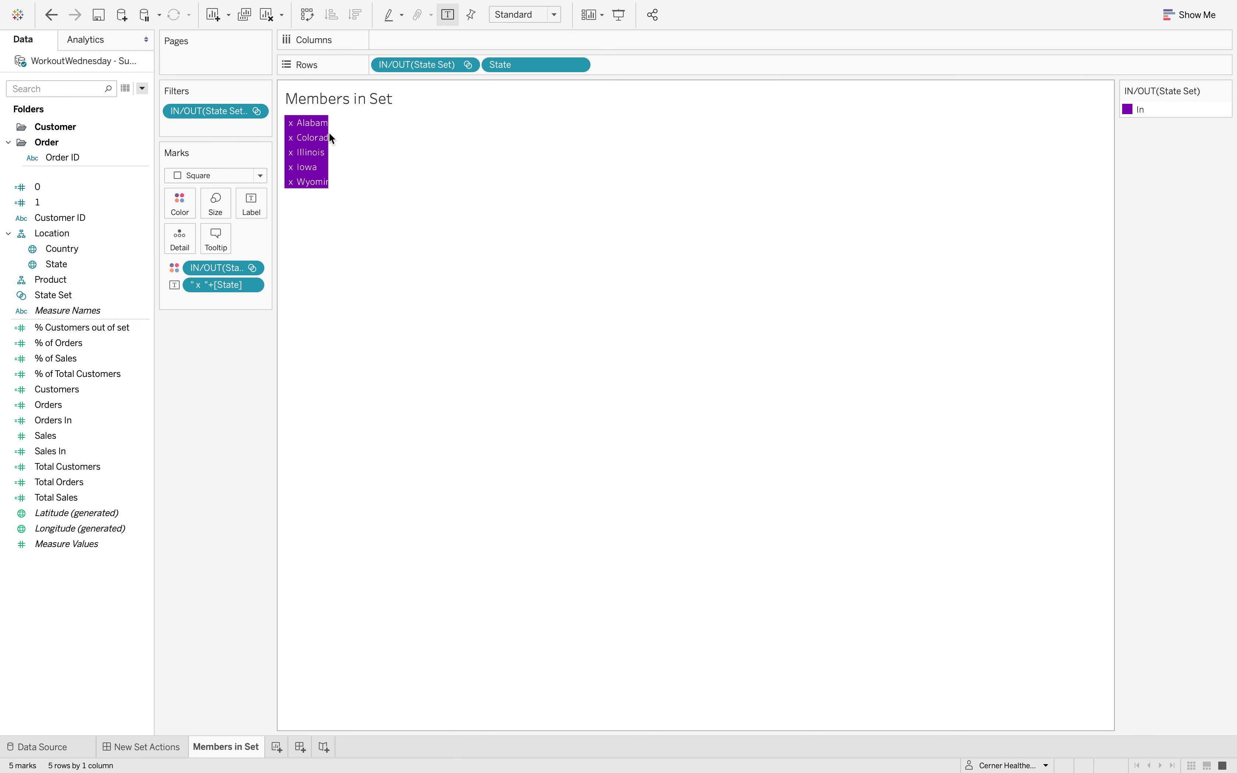
{"action": "left_click_drag", "start_coordinate": [329, 137], "coordinate": [433, 145]}
{"action": "mouse_move", "coordinate": [381, 171]}
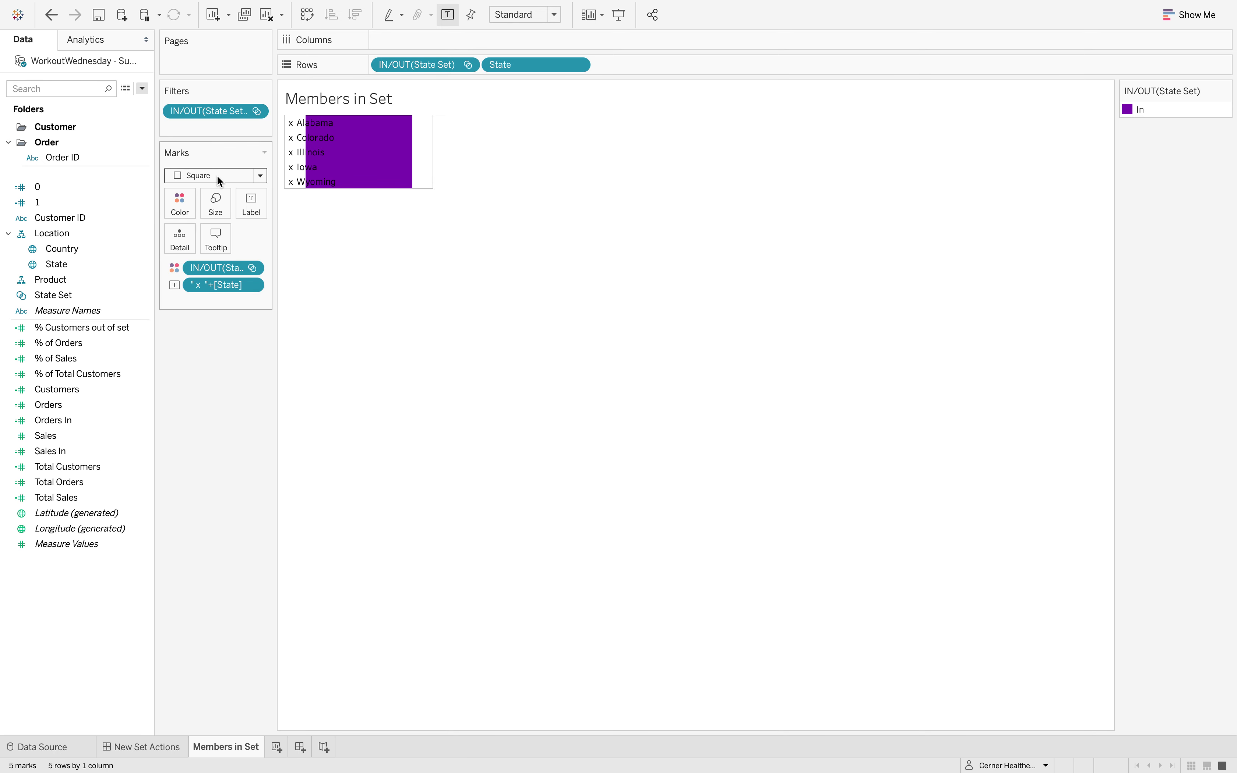
Try a smaller mark size for the member list squares and set it back to the maximum
{"action": "left_click", "coordinate": [216, 203]}
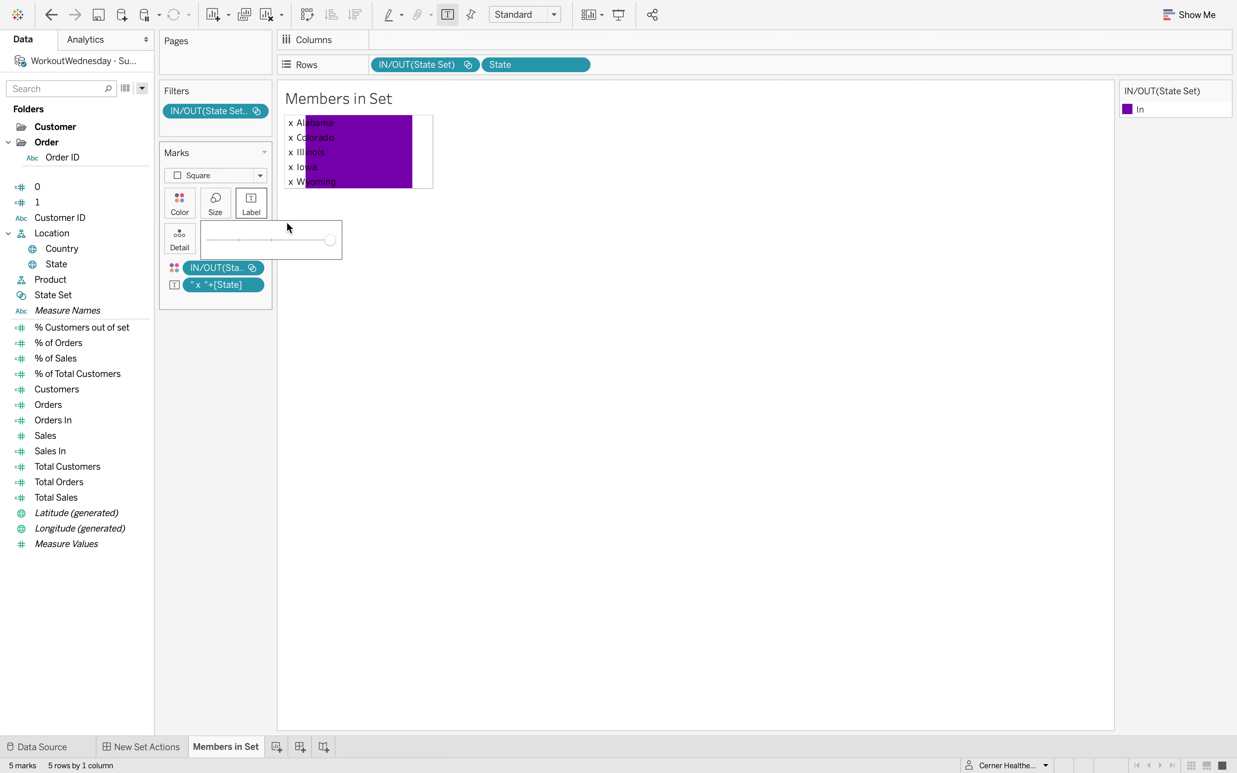
{"action": "left_click_drag", "start_coordinate": [330, 241], "coordinate": [272, 253]}
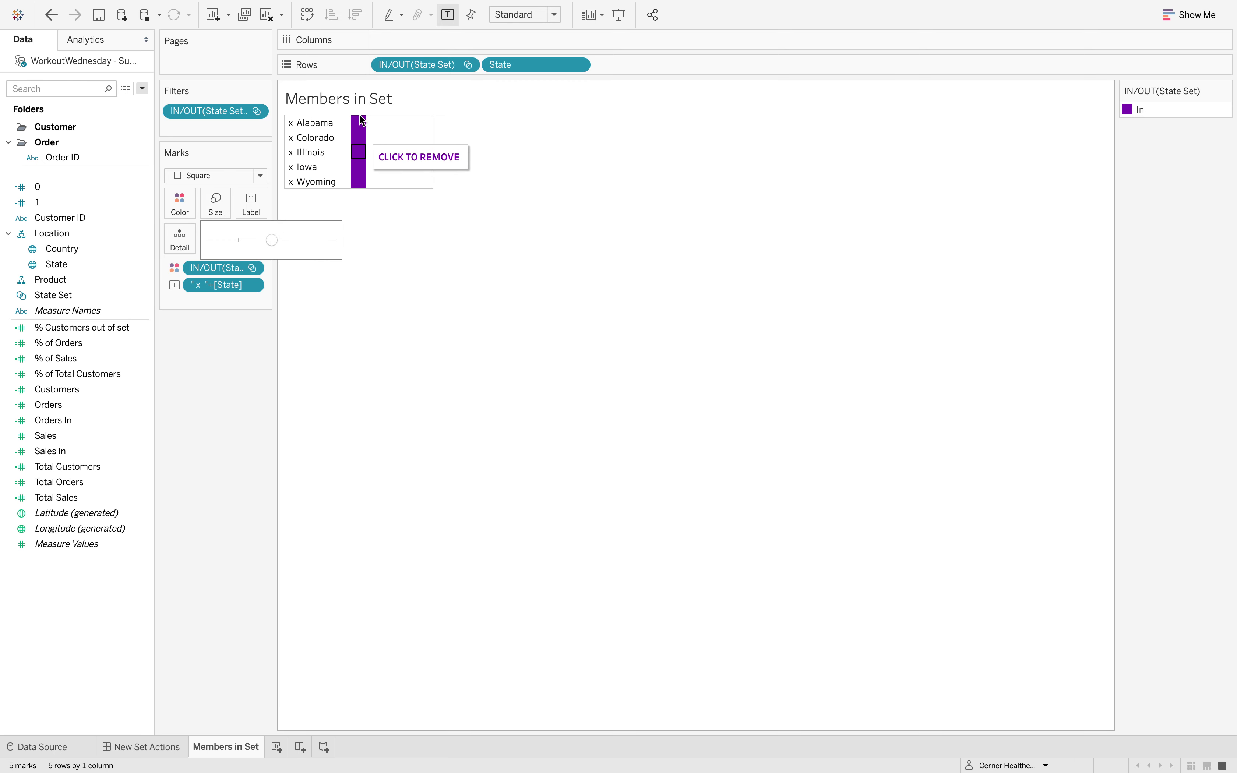
{"action": "left_click_drag", "start_coordinate": [274, 241], "coordinate": [358, 245]}
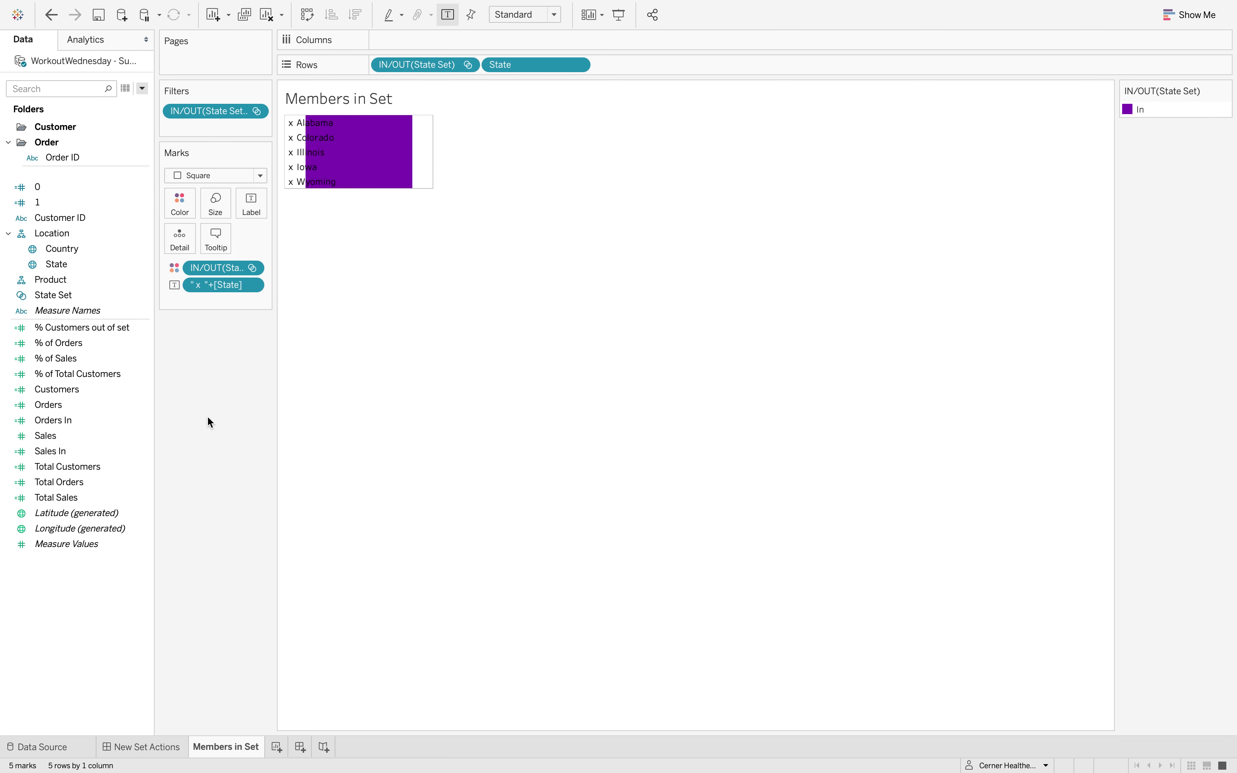
Add a blank "" calculation to Columns and another after State on Rows
{"action": "double_click", "coordinate": [424, 41]}
{"action": "type", "text": "\"\""}
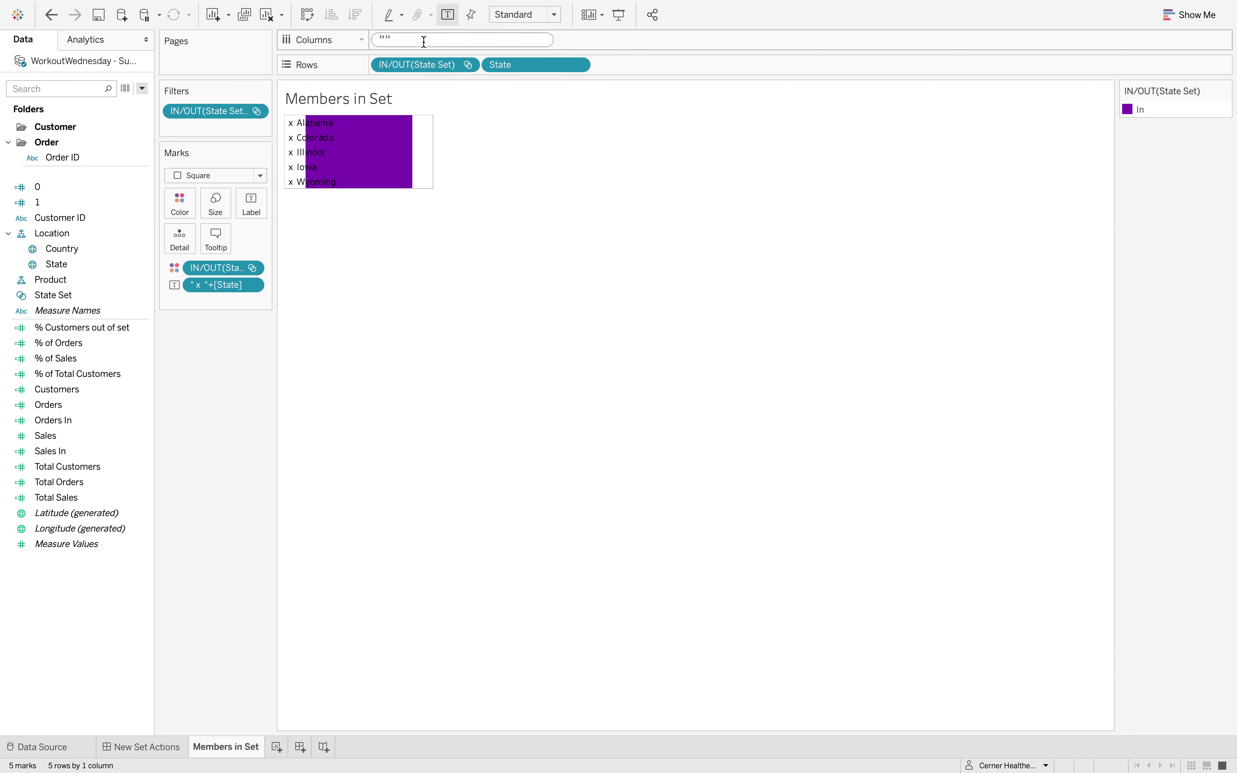
{"action": "key", "text": "Return"}
{"action": "double_click", "coordinate": [614, 64]}
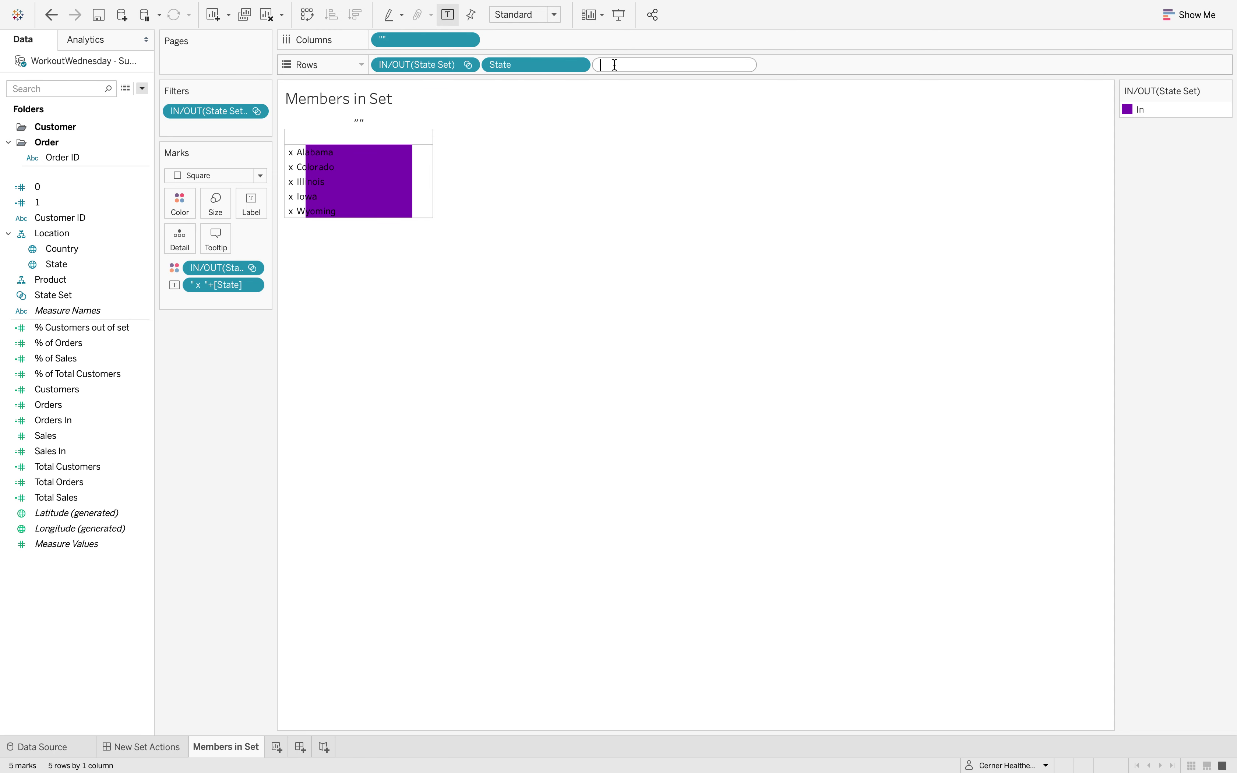
{"action": "type", "text": "\"\""}
{"action": "key", "text": "Return"}
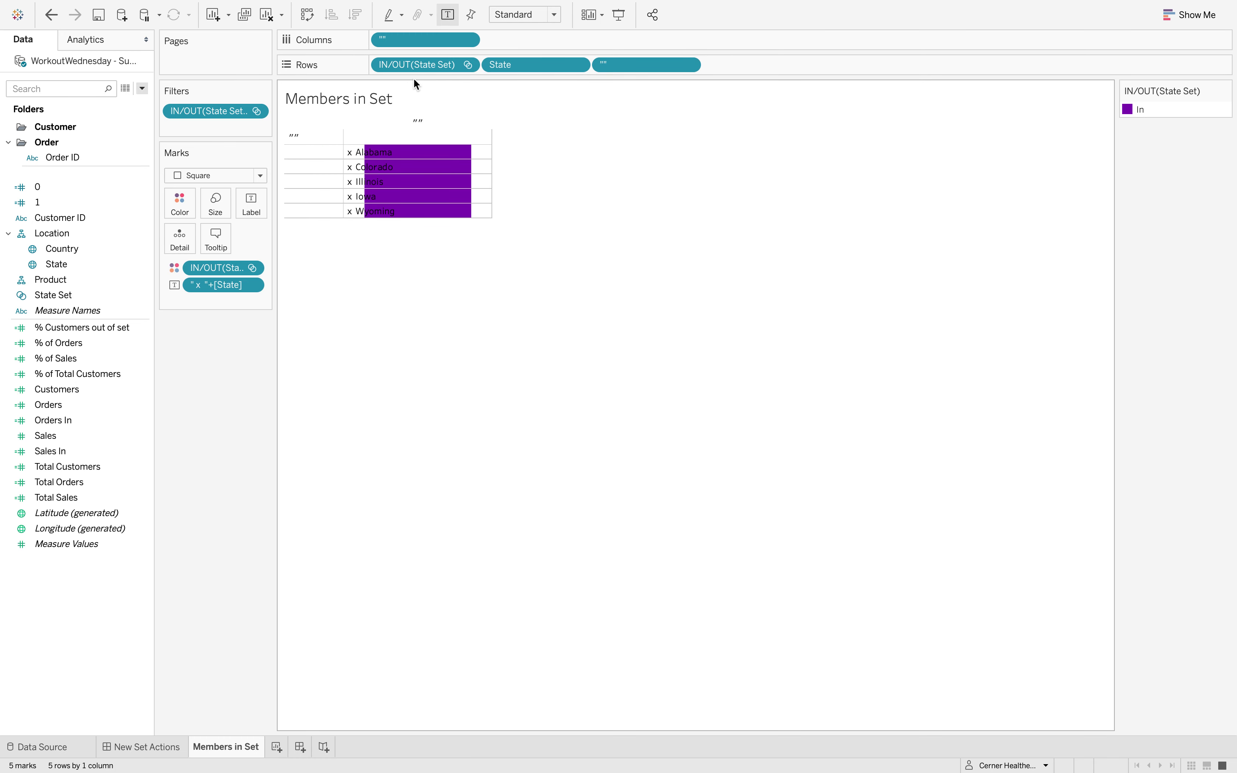
Hide the headers of the blank "" fields on Columns and Rows
{"action": "left_click", "coordinate": [466, 39]}
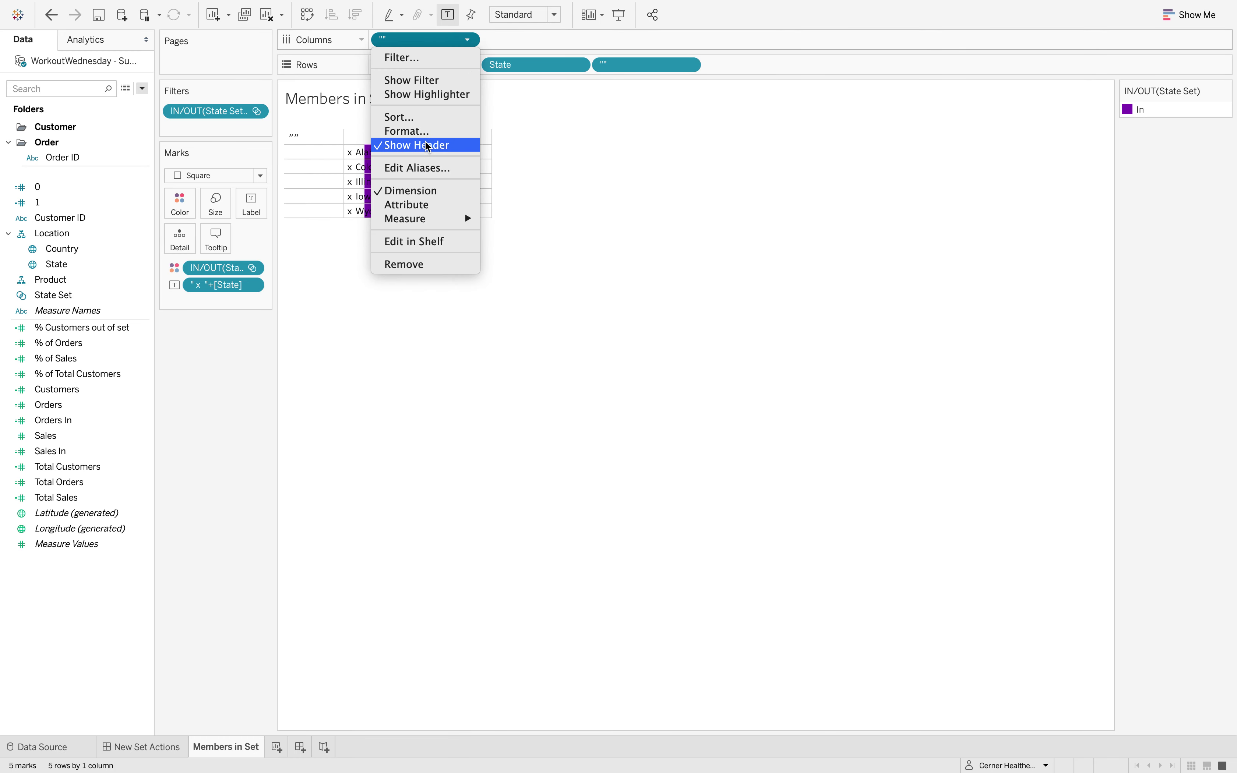
{"action": "left_click", "coordinate": [450, 145]}
{"action": "left_click", "coordinate": [686, 65]}
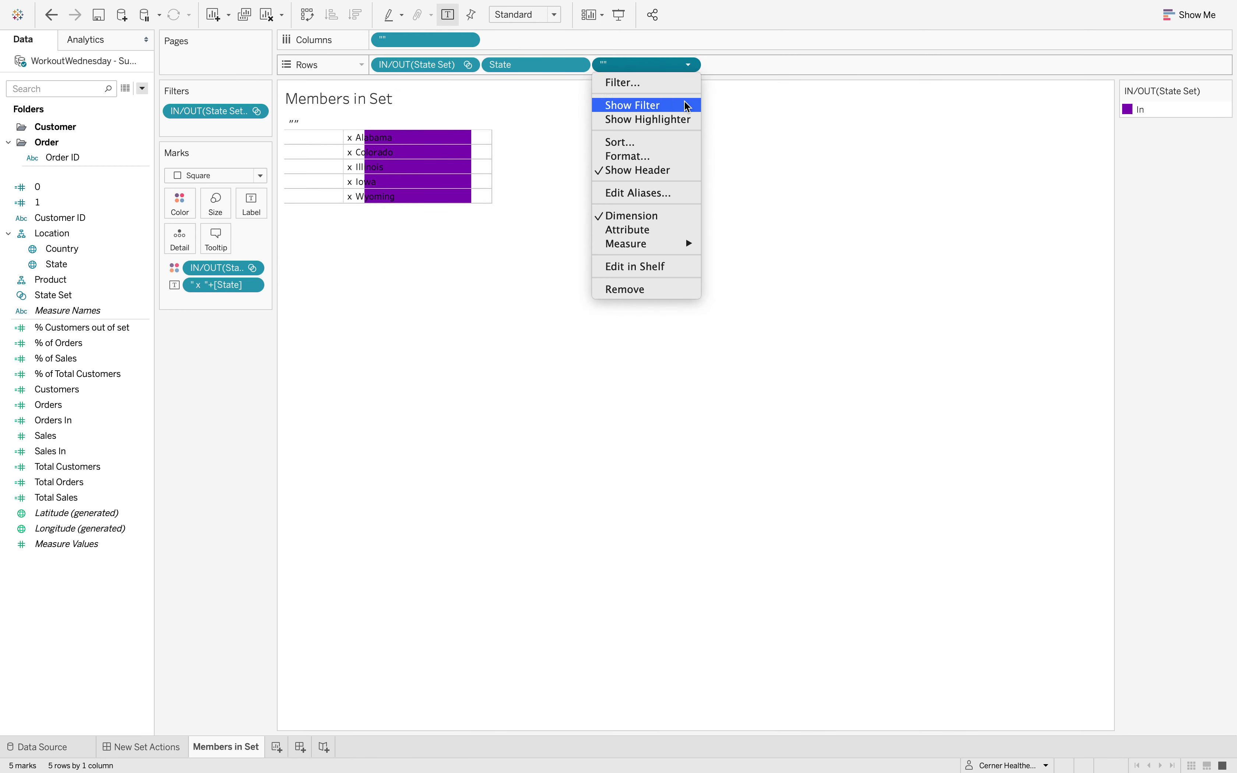
{"action": "left_click", "coordinate": [653, 172]}
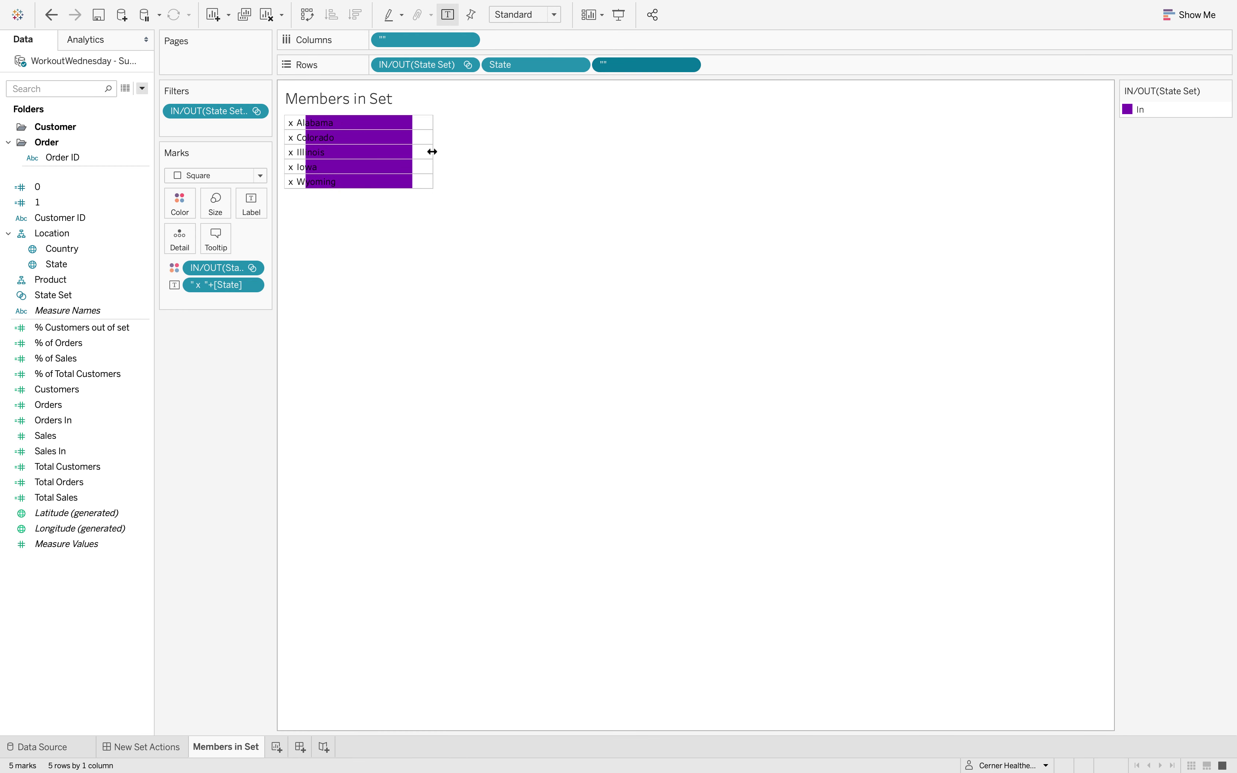
Narrow the member list's cells until the purple squares fill the full width behind the state names
{"action": "mouse_move", "coordinate": [418, 156]}
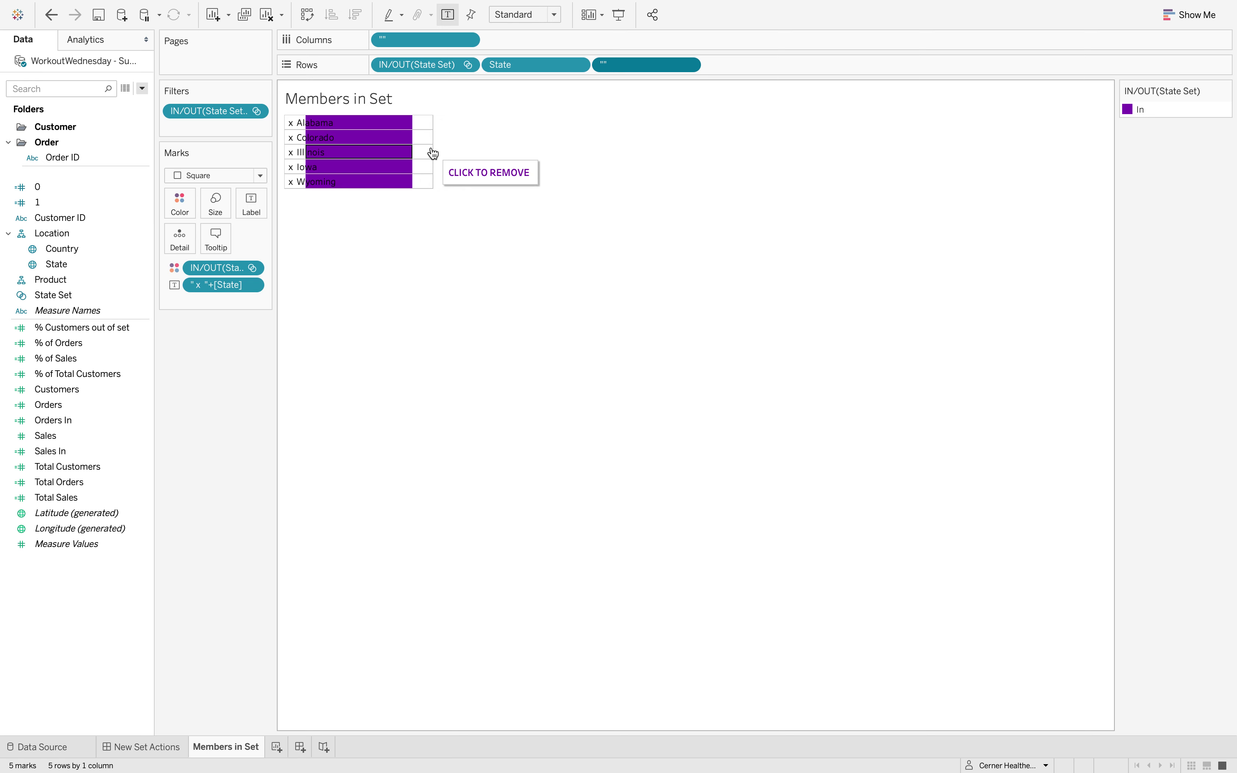
{"action": "left_click_drag", "start_coordinate": [430, 146], "coordinate": [383, 149]}
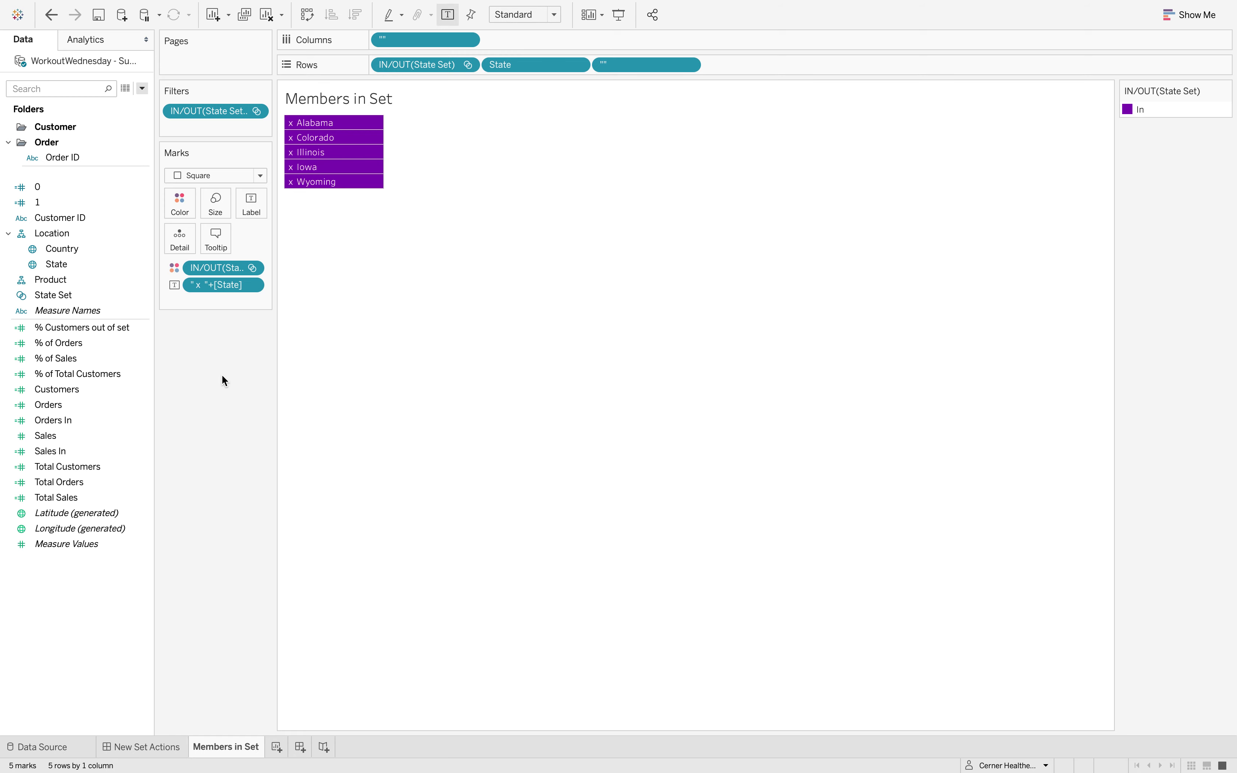
Review the settings of the "Add <State> to proportion" set action on the New Set Actions dashboard
{"action": "left_click", "coordinate": [176, 745]}
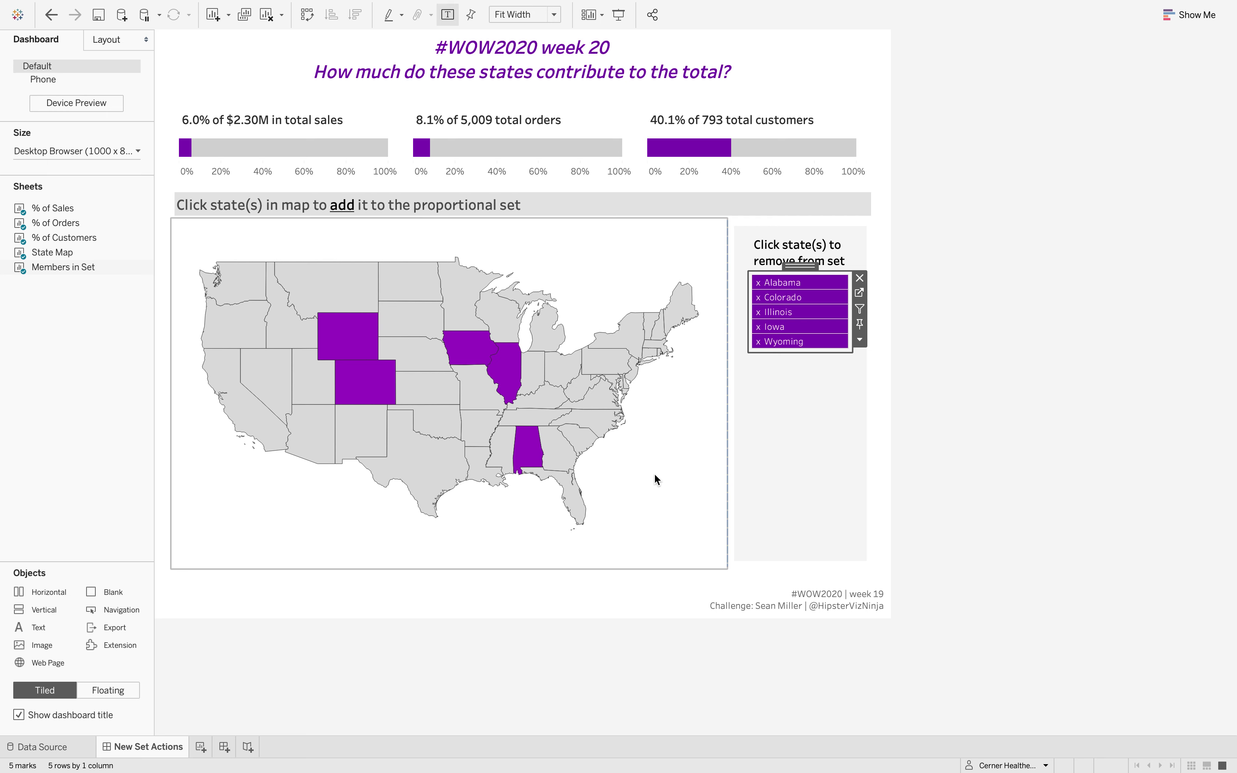
{"action": "mouse_move", "coordinate": [207, 6]}
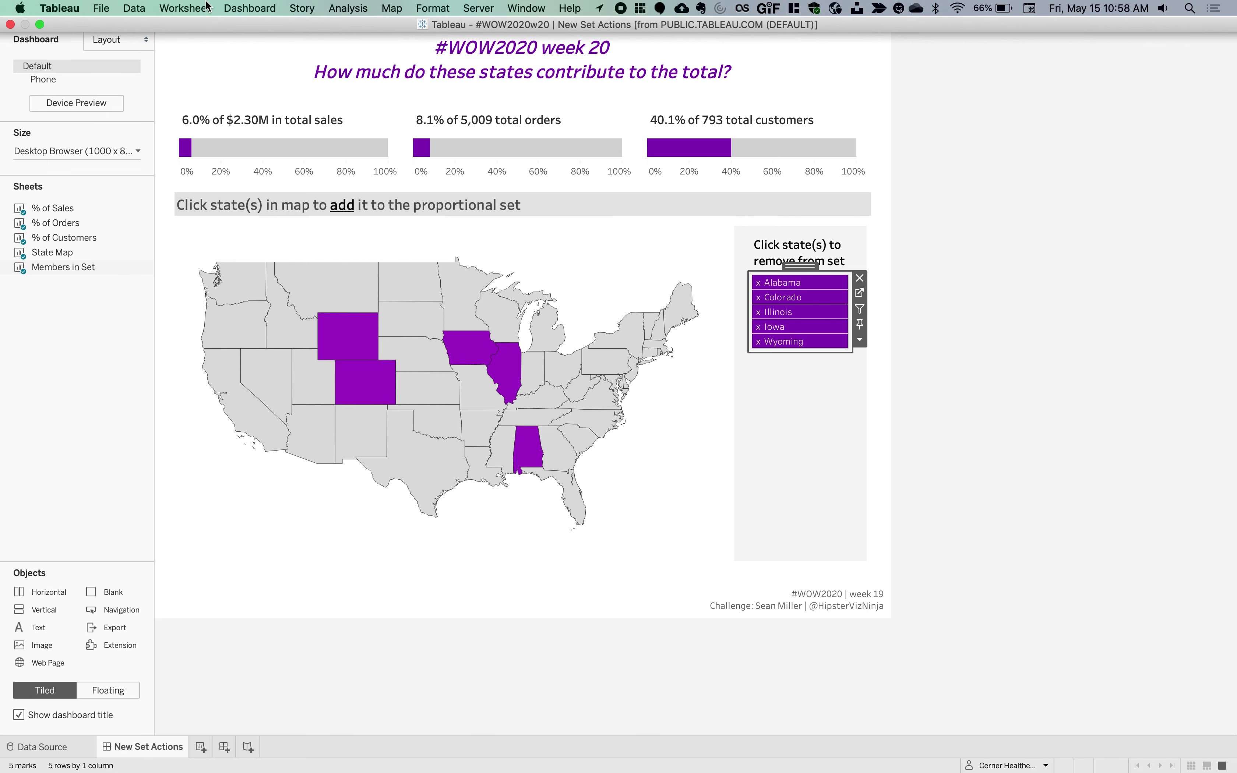
{"action": "left_click", "coordinate": [258, 9]}
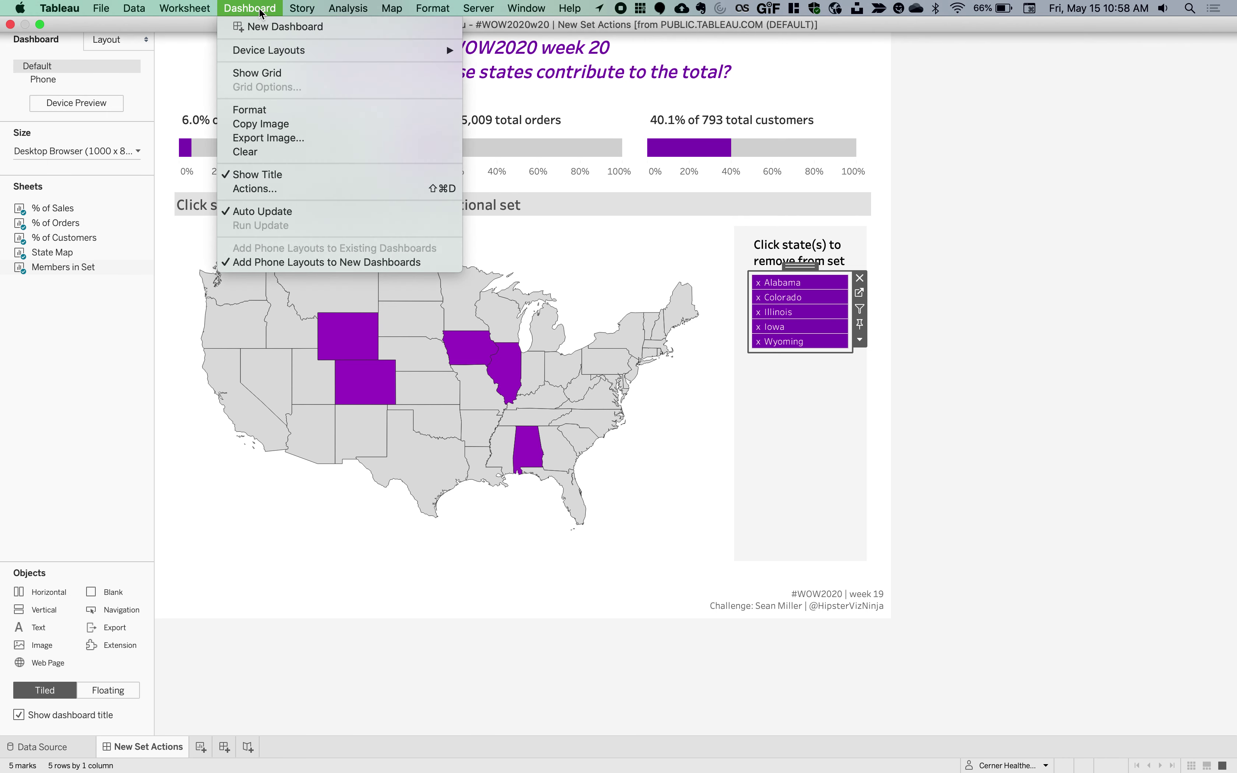
{"action": "left_click", "coordinate": [283, 189]}
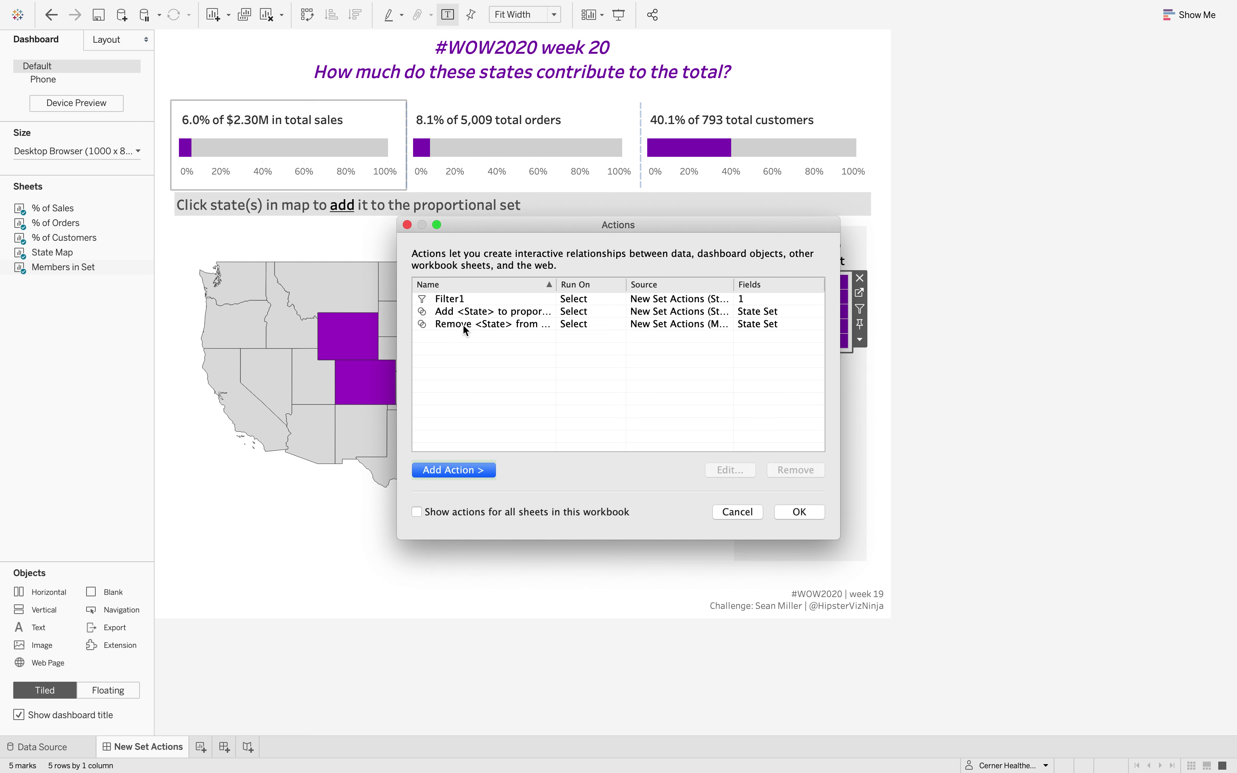
{"action": "double_click", "coordinate": [525, 312]}
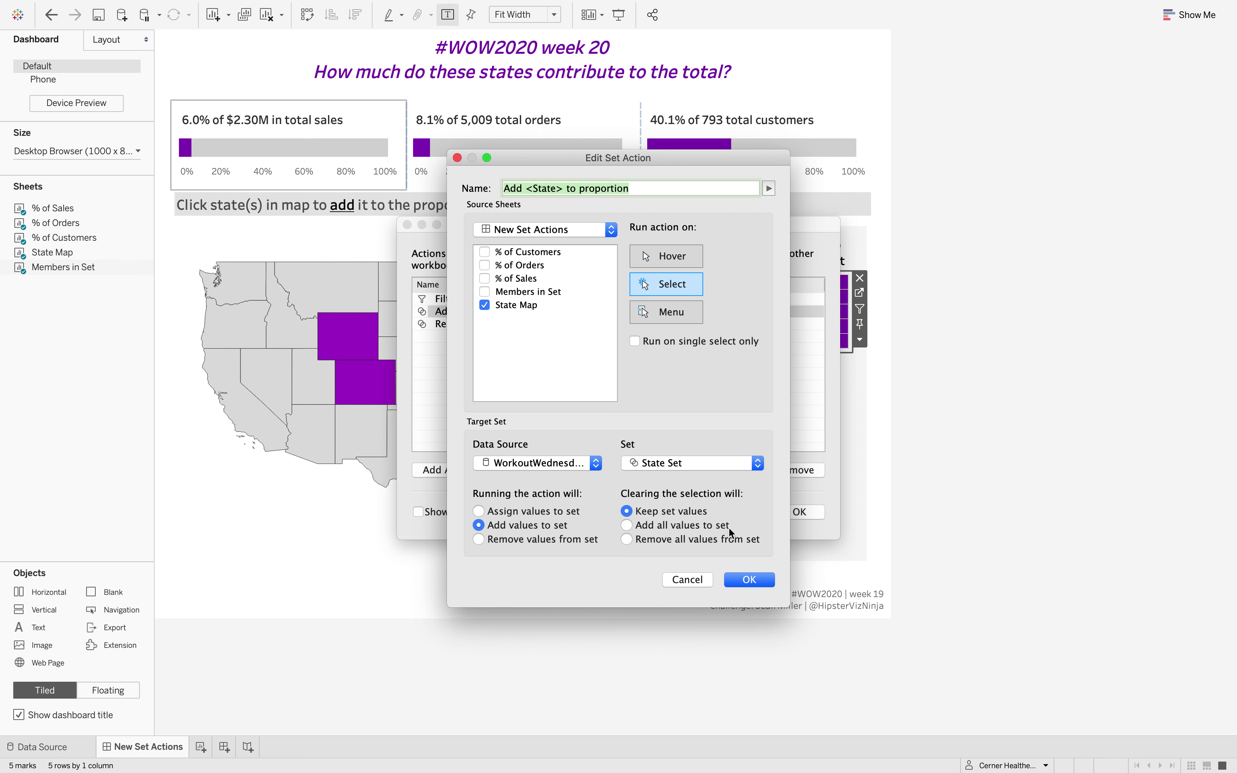
{"action": "left_click", "coordinate": [744, 581]}
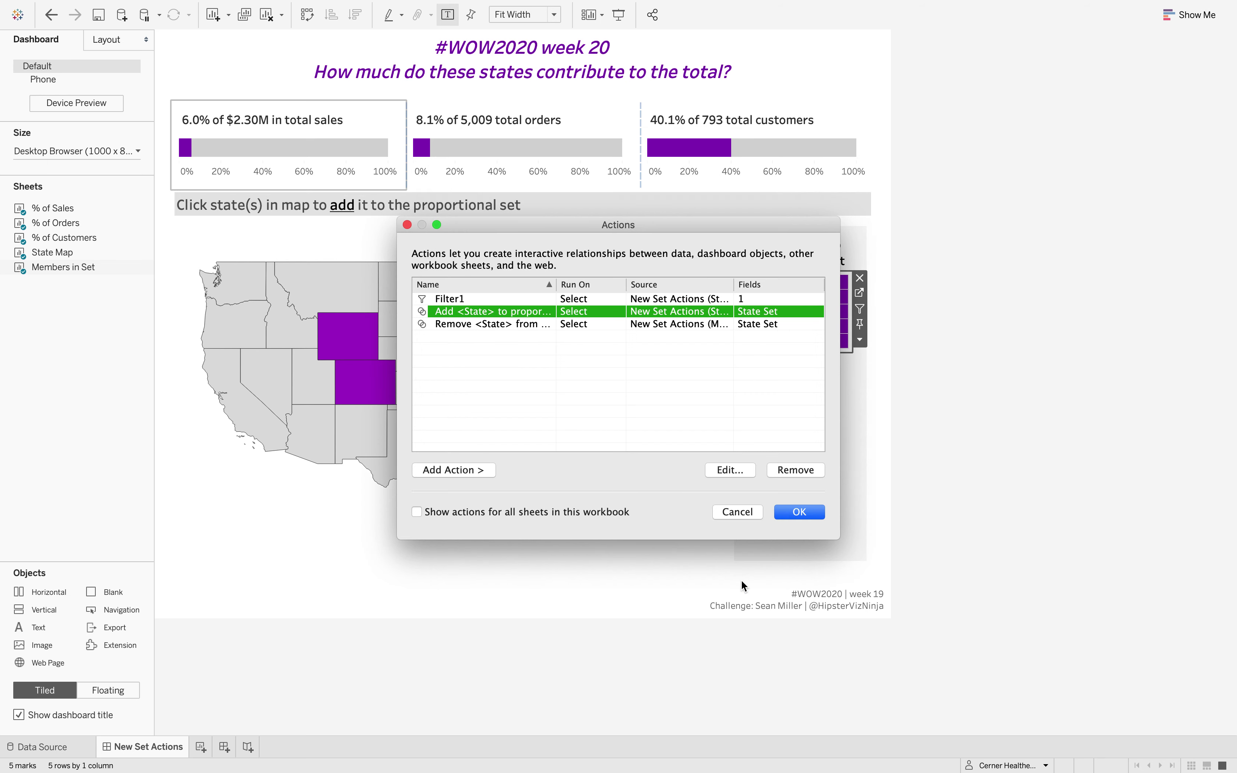
Review the settings of the "Remove <State> from Set" action and close the dashboard's actions list
{"action": "left_click", "coordinate": [502, 326]}
{"action": "double_click", "coordinate": [460, 328]}
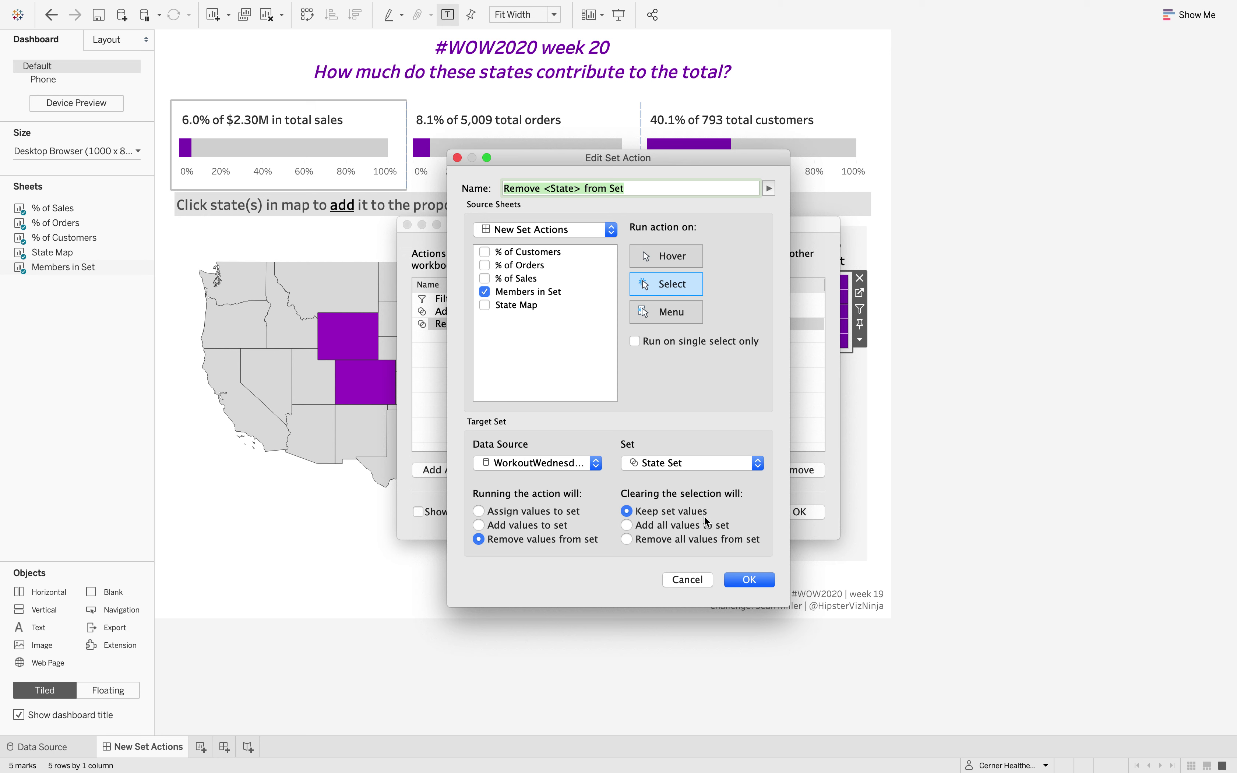
{"action": "left_click", "coordinate": [741, 581]}
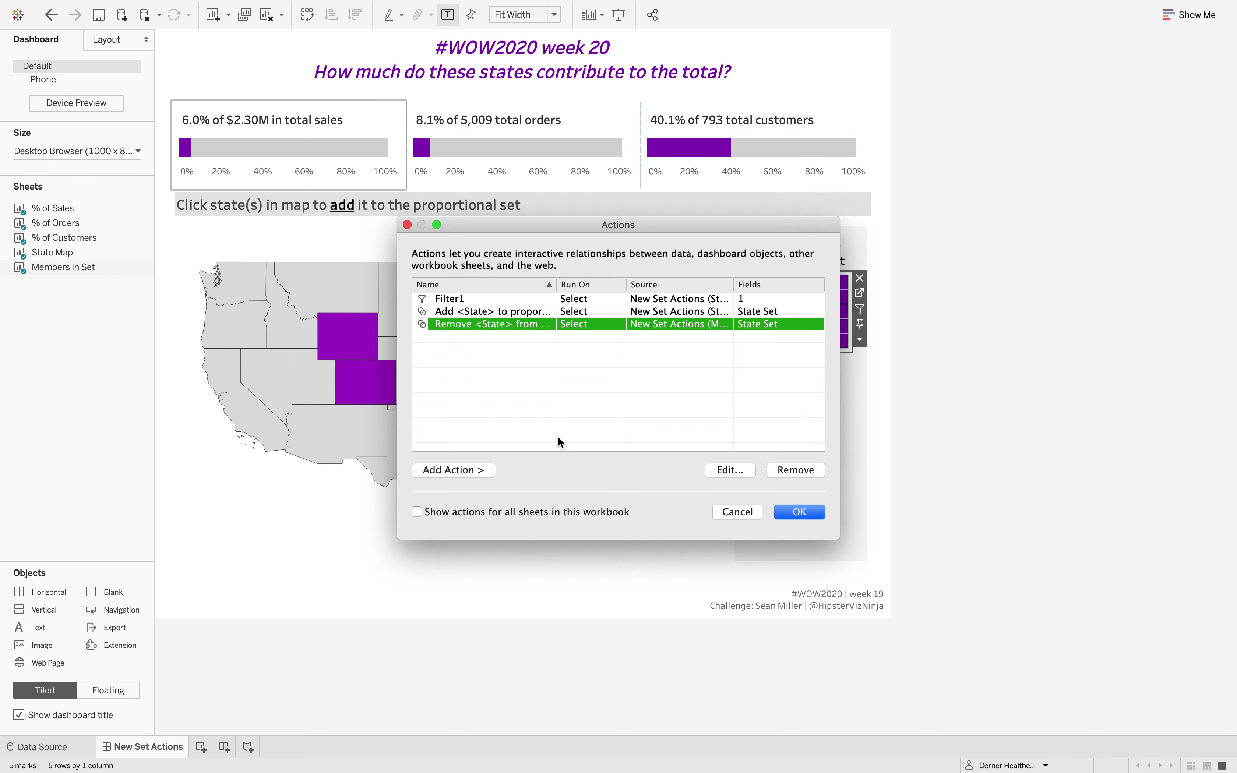
{"action": "left_click", "coordinate": [796, 513]}
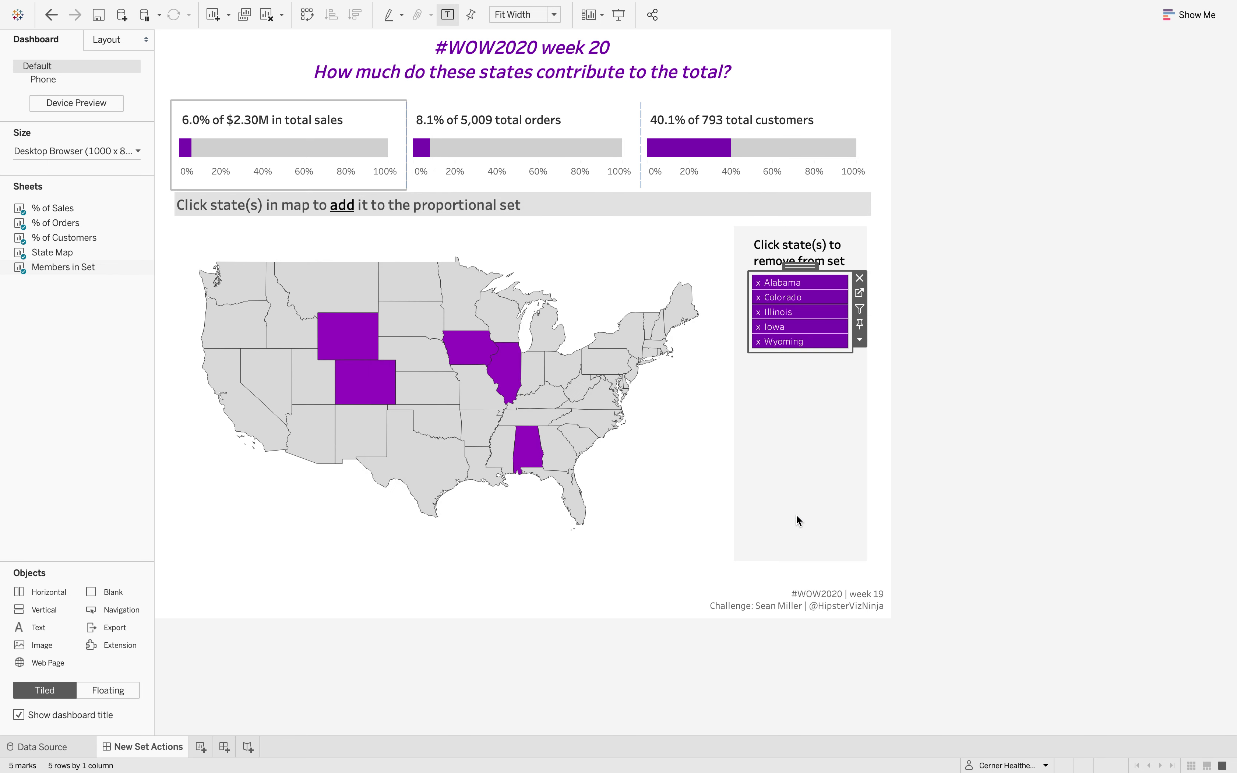
Add the southeastern states from Delaware and Maryland down to Florida to the set via the map, and remove South Carolina from the member list
{"action": "left_click_drag", "start_coordinate": [648, 387], "coordinate": [574, 473]}
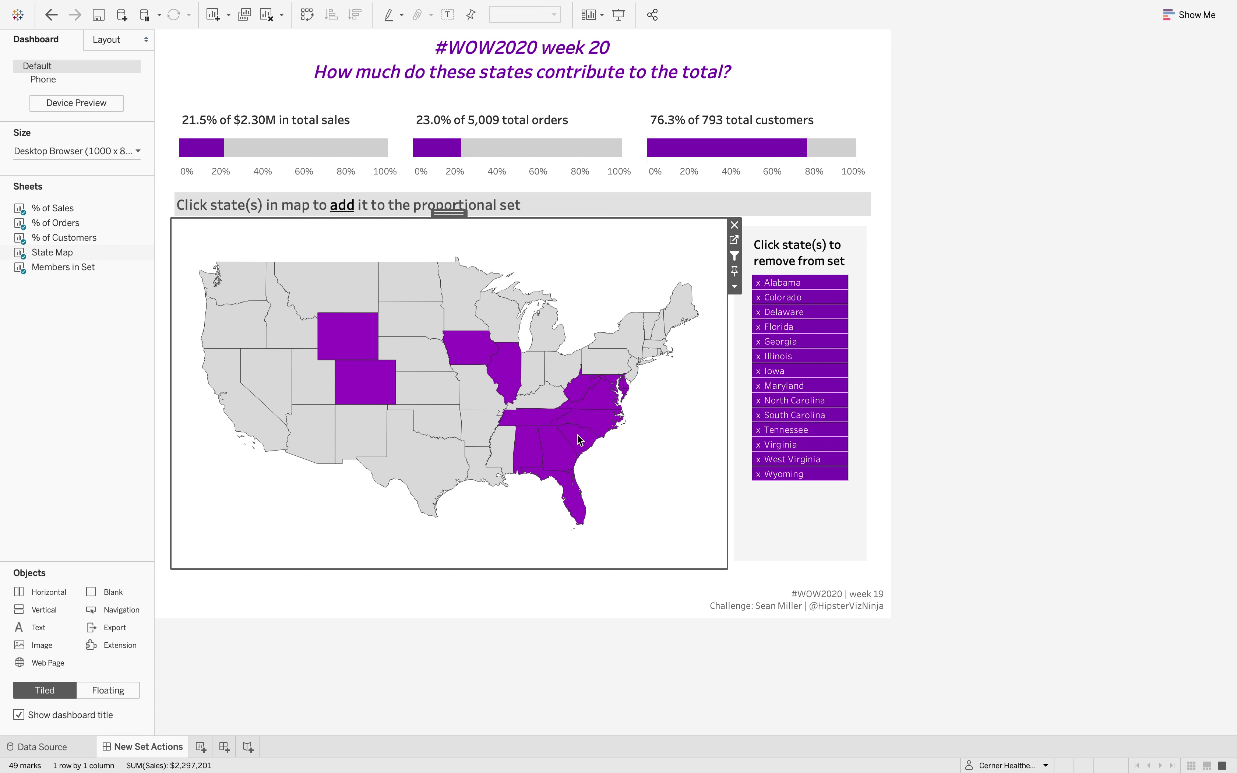
{"action": "left_click", "coordinate": [772, 415]}
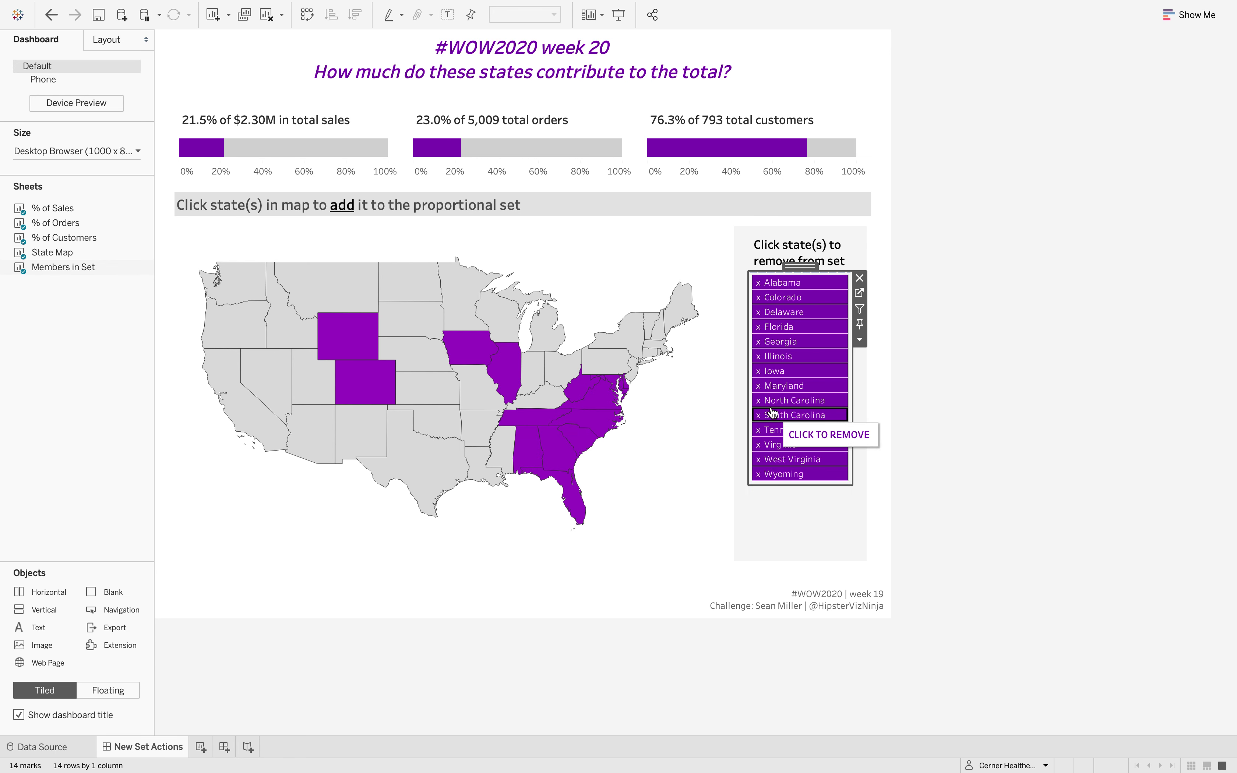
Remove Iowa from the set through the member list and add it back from the map
{"action": "left_click", "coordinate": [777, 377]}
{"action": "left_click", "coordinate": [476, 347]}
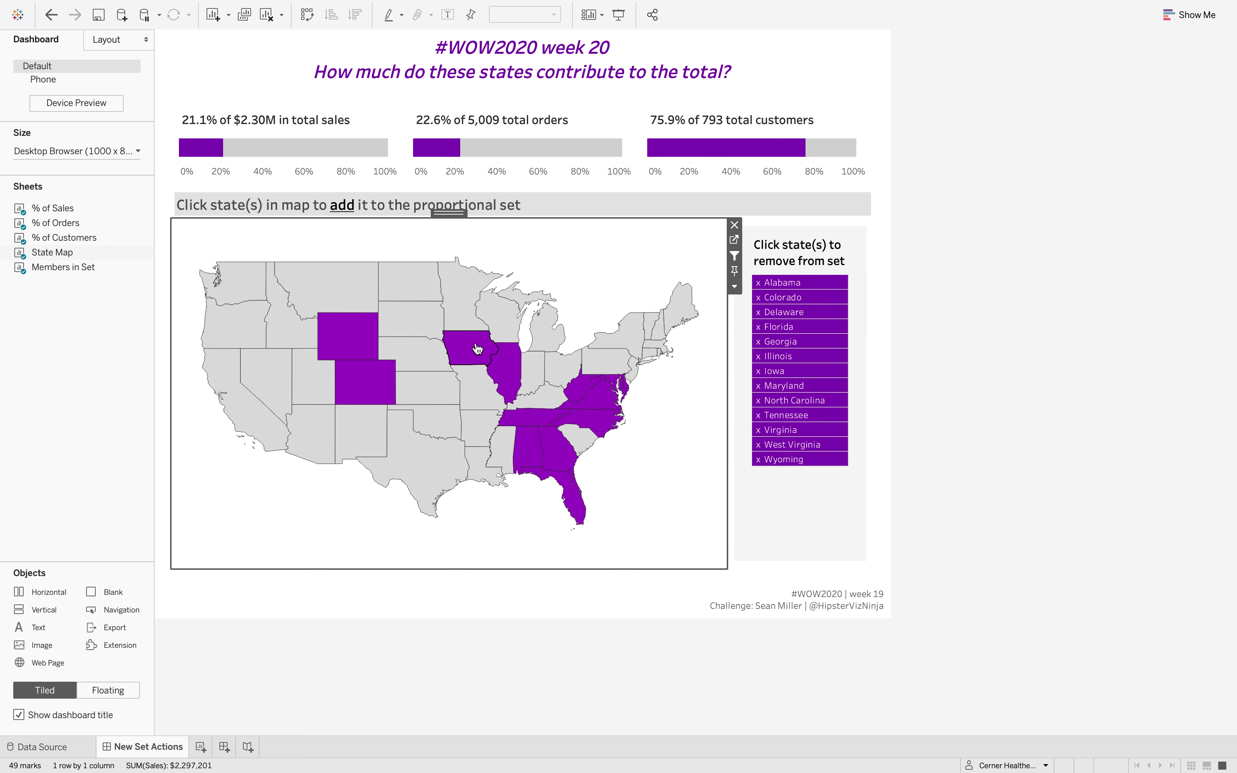
{"action": "mouse_move", "coordinate": [477, 348]}
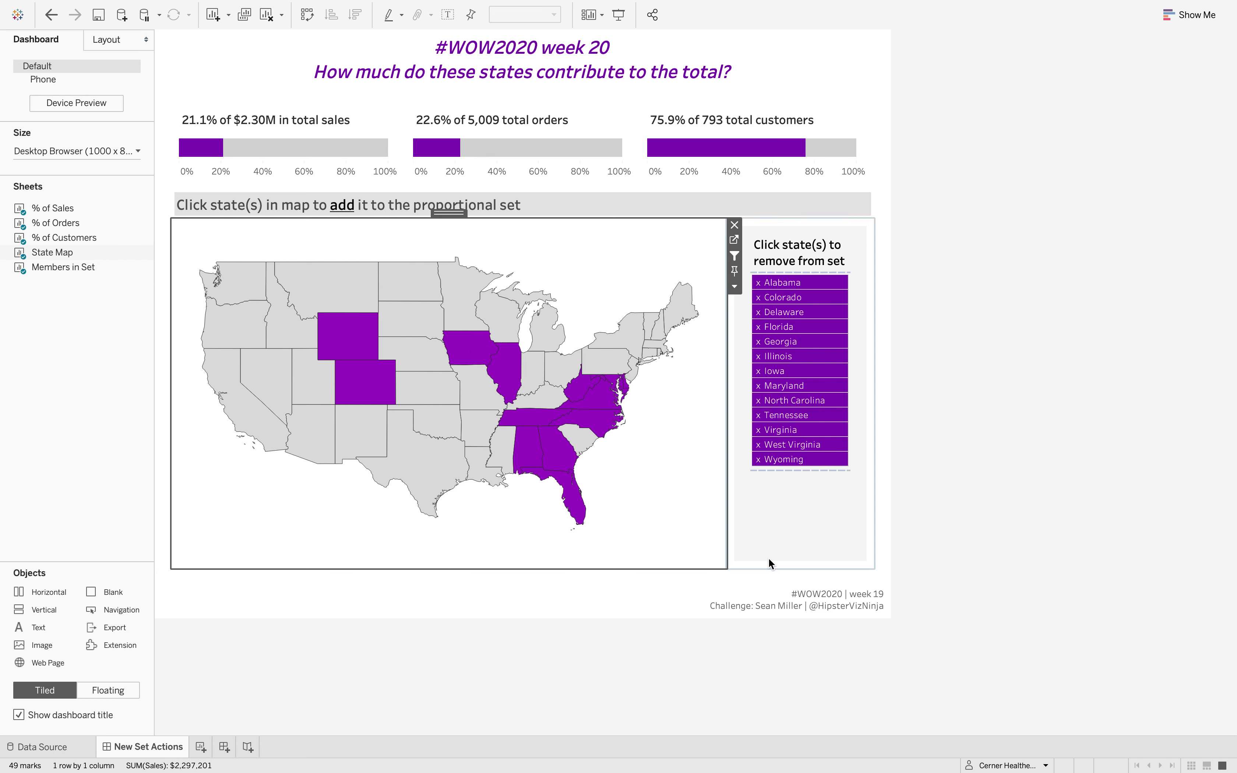
Remove all states from Illinois through Wyoming from the set by selecting them together in the member list
{"action": "left_click", "coordinate": [818, 459]}
{"action": "left_click_drag", "start_coordinate": [818, 459], "coordinate": [811, 352]}
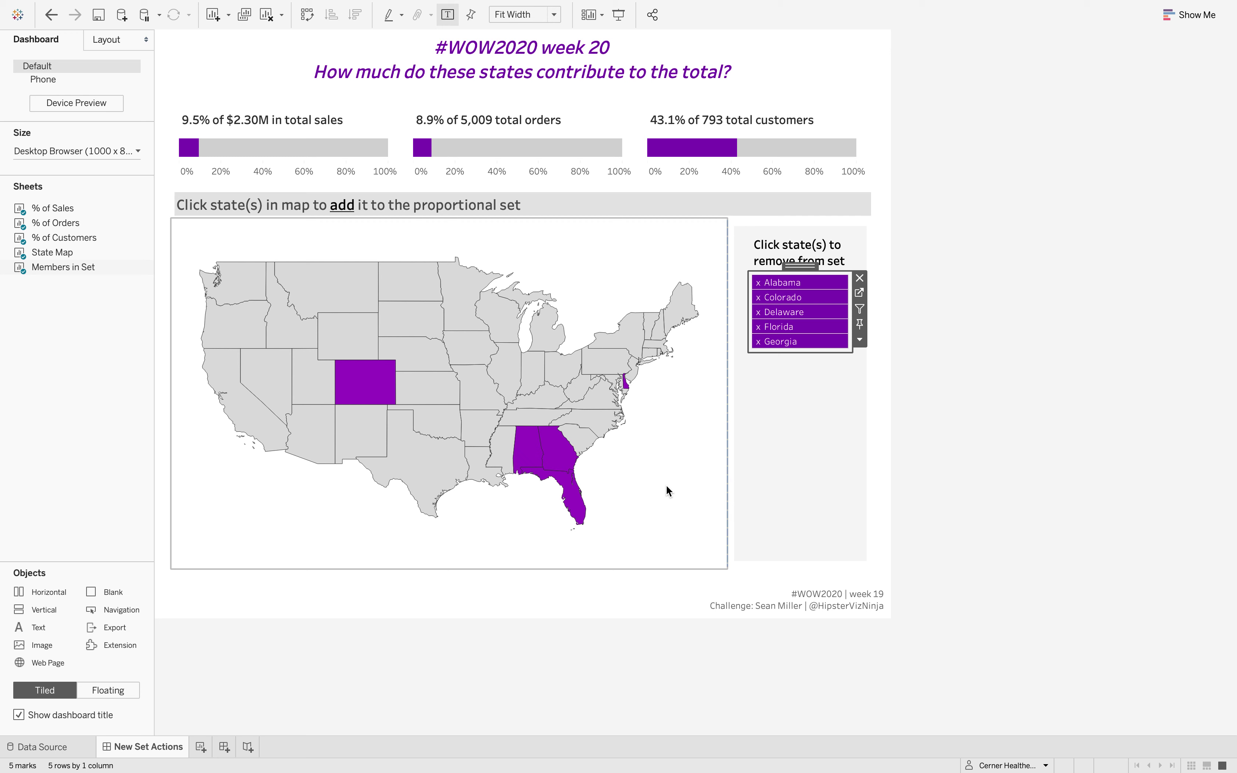